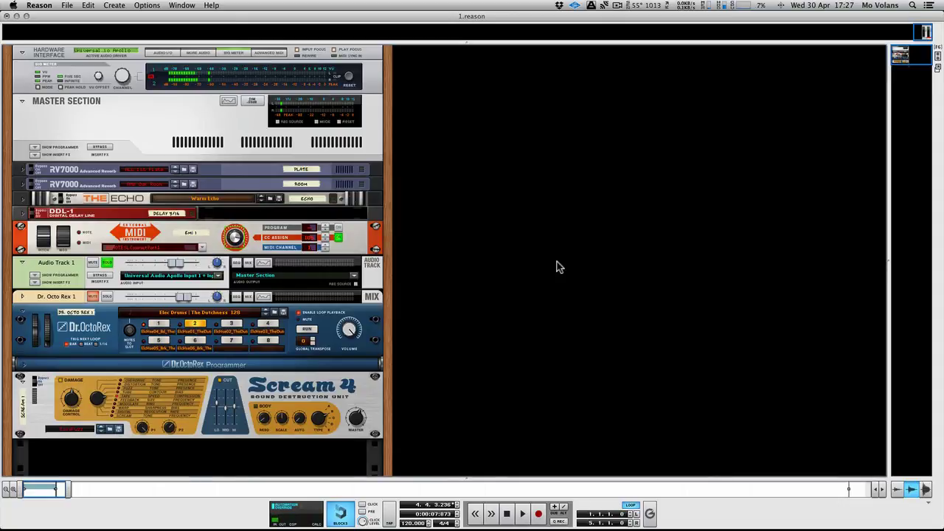
View Reason's version information from the application menu, then close it
{"action": "left_click", "coordinate": [43, 6]}
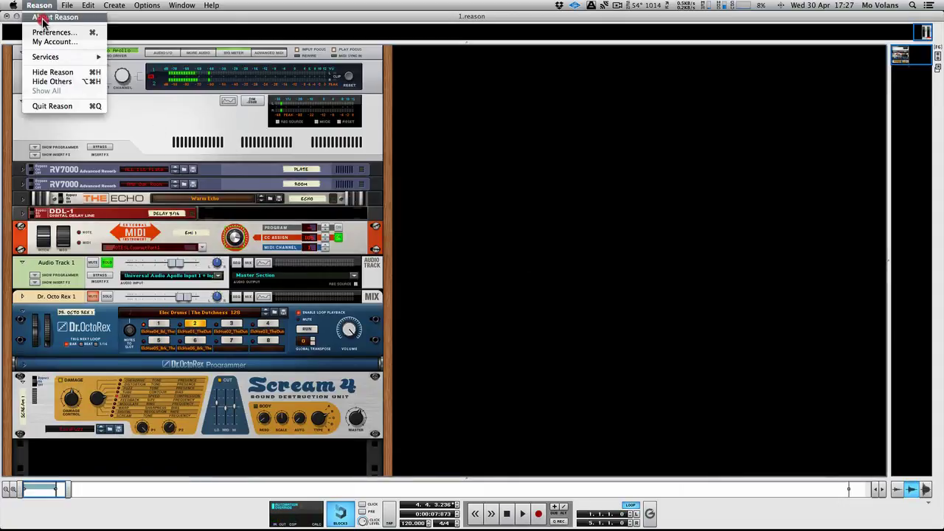
{"action": "left_click", "coordinate": [43, 24]}
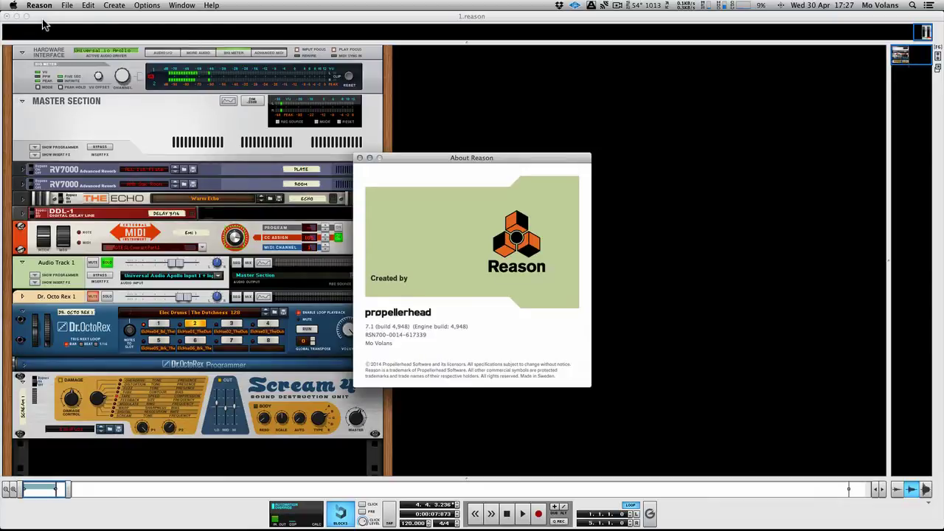
{"action": "left_click", "coordinate": [360, 158]}
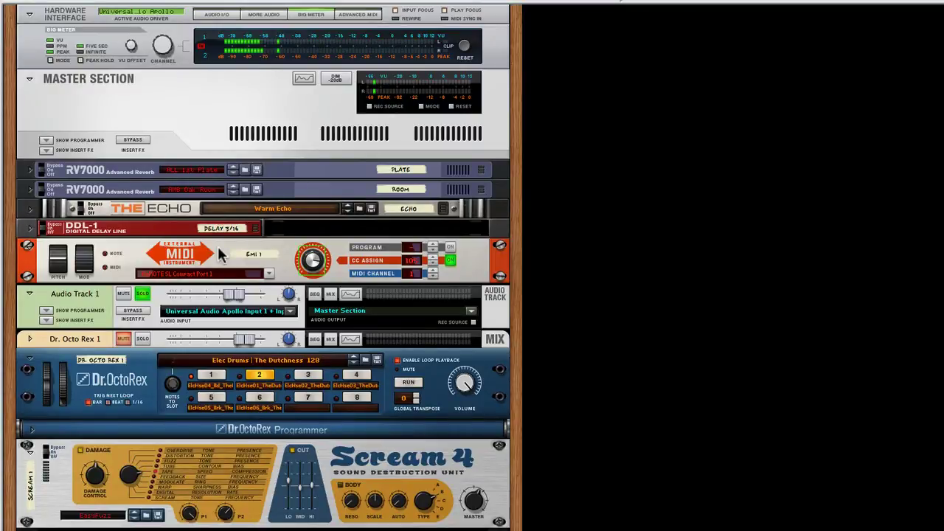
Confirm EMI 1 uses Port 1, then add a second External MIDI Instrument and review its port choices
{"action": "left_click", "coordinate": [270, 273]}
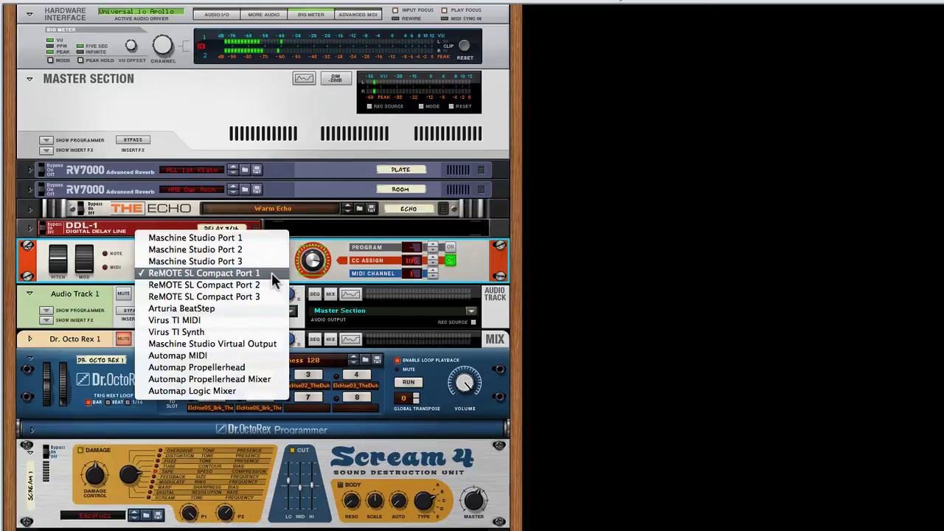
{"action": "left_click", "coordinate": [451, 516]}
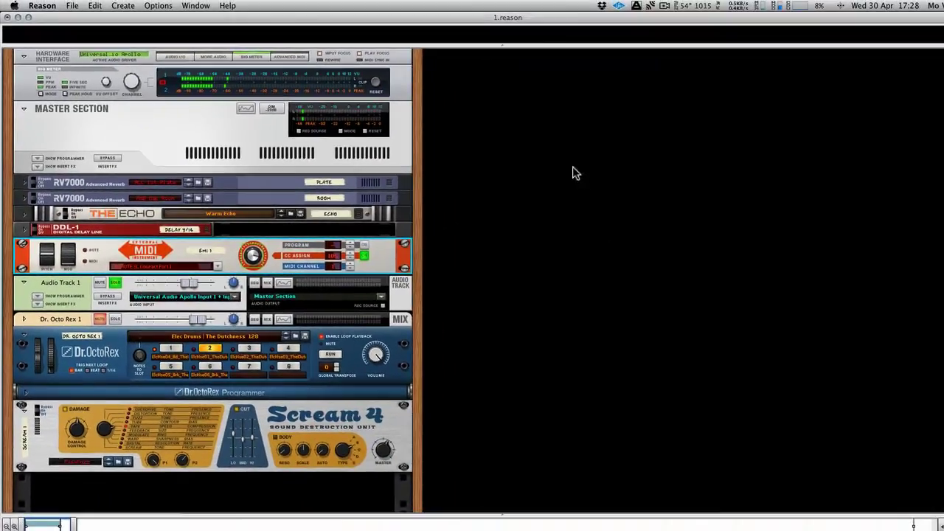
{"action": "right_click", "coordinate": [642, 159]}
{"action": "mouse_move", "coordinate": [682, 235]}
{"action": "mouse_move", "coordinate": [606, 225]}
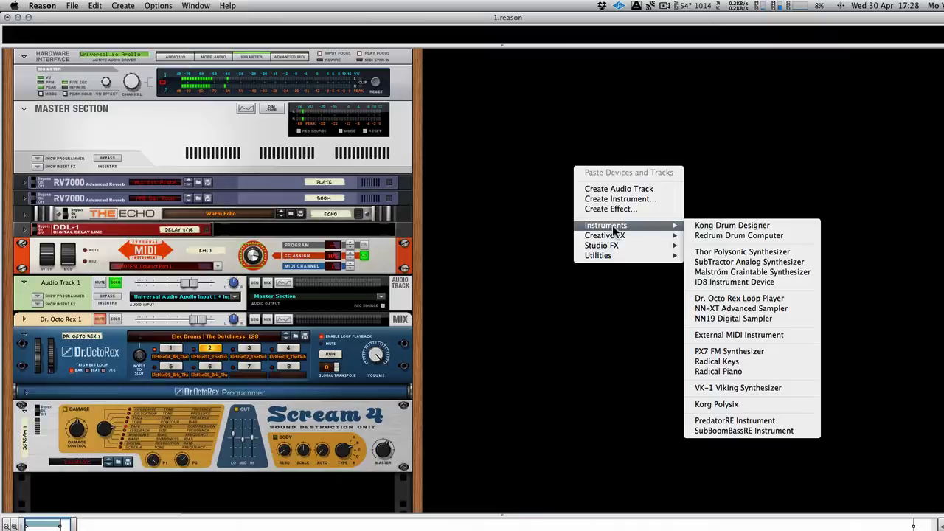
{"action": "left_click", "coordinate": [738, 335]}
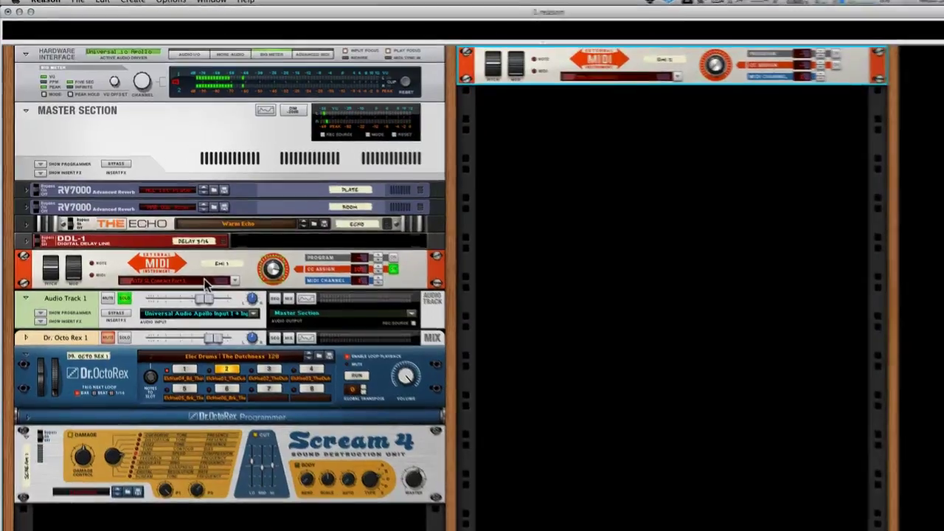
{"action": "left_click", "coordinate": [205, 280]}
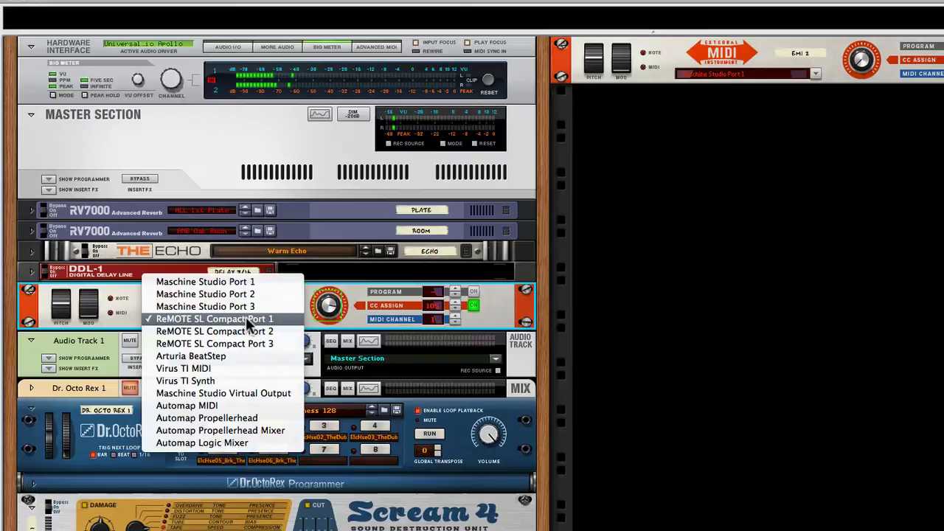
{"action": "left_click", "coordinate": [633, 305]}
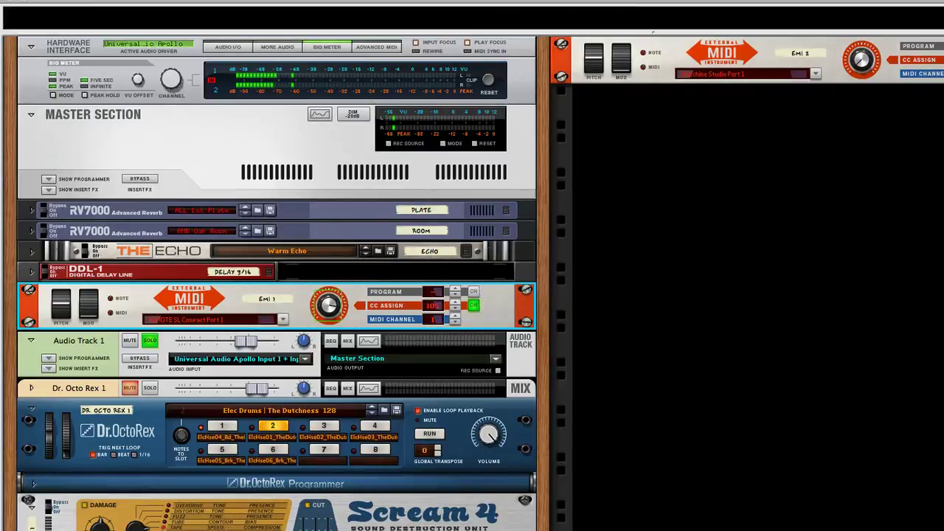
Show the sequencer with F7 and select the EMI 1 track to see its notes and CC 105 lane
{"action": "key", "text": "F7"}
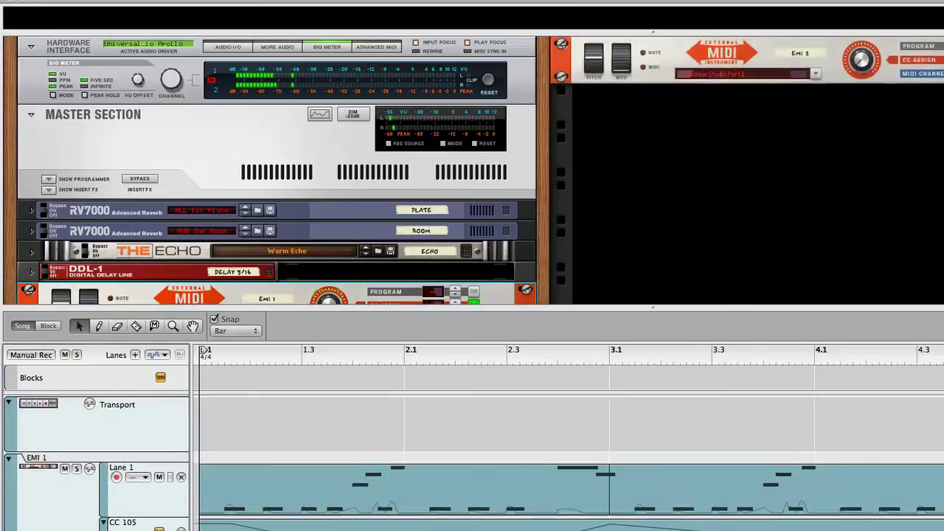
{"action": "left_click", "coordinate": [22, 525]}
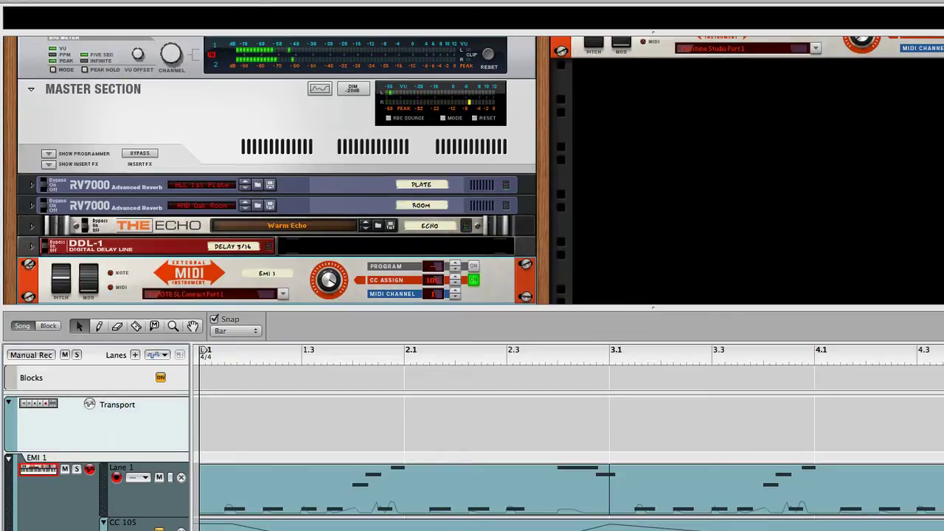
Collapse the sequencer, then set EMI 1's CC Assign knob (CC 105) to 62
{"action": "left_click_drag", "start_coordinate": [335, 306], "coordinate": [336, 530]}
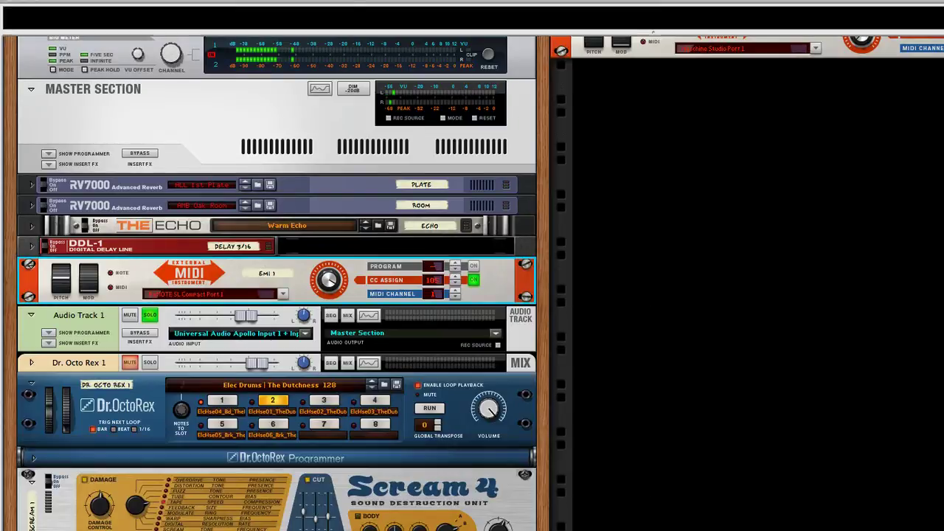
{"action": "left_click_drag", "start_coordinate": [342, 278], "coordinate": [341, 275]}
{"action": "mouse_move", "coordinate": [342, 275]}
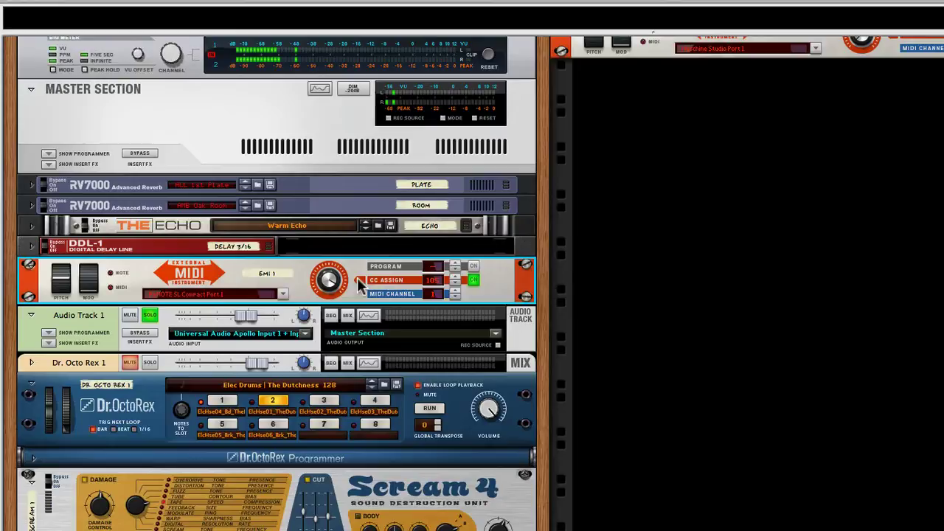
{"action": "left_click_drag", "start_coordinate": [332, 310], "coordinate": [330, 242]}
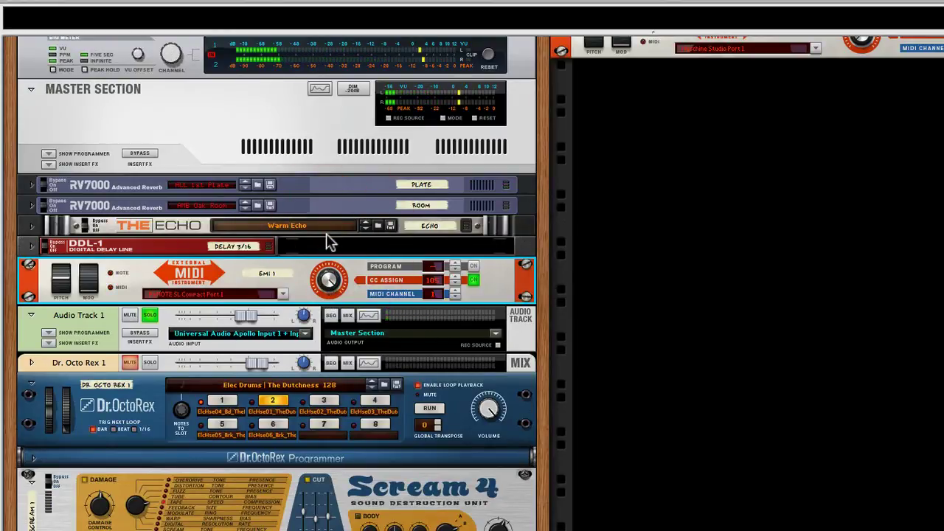
{"action": "right_click", "coordinate": [335, 283]}
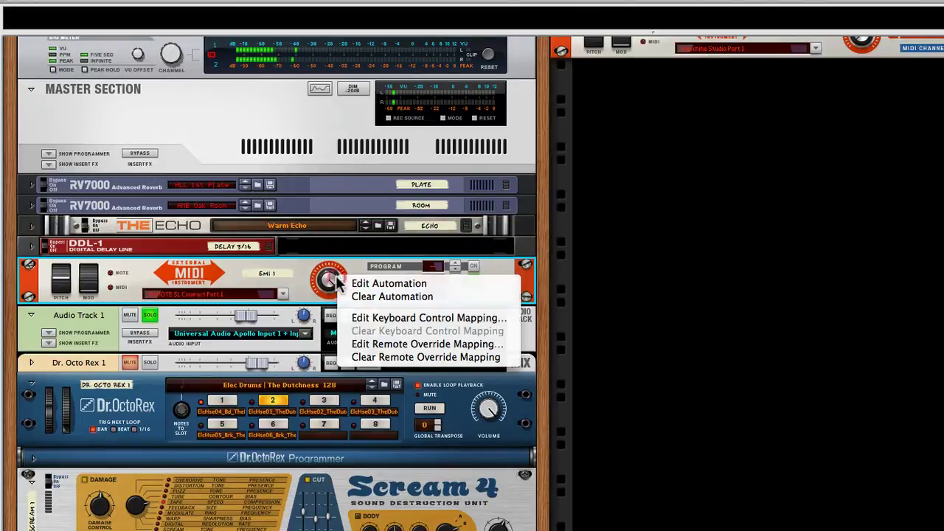
{"action": "left_click", "coordinate": [389, 344]}
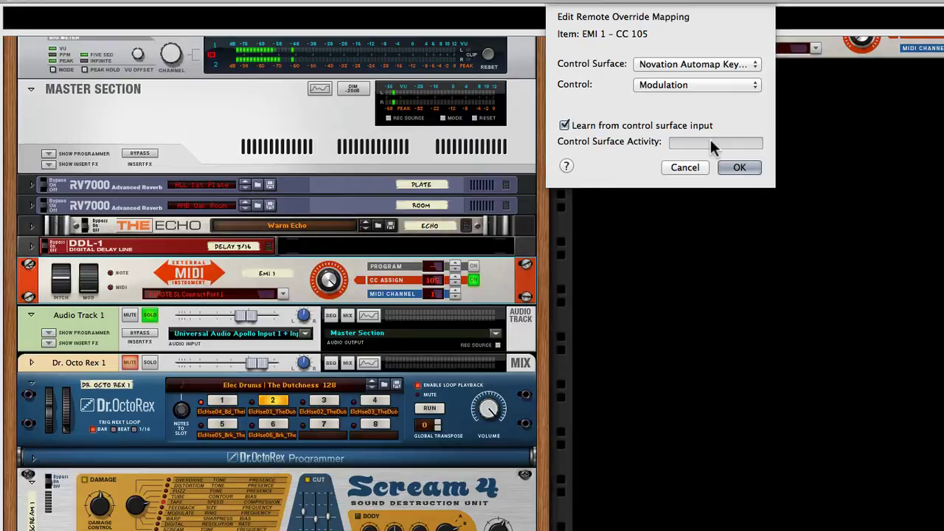
{"action": "left_click", "coordinate": [688, 168]}
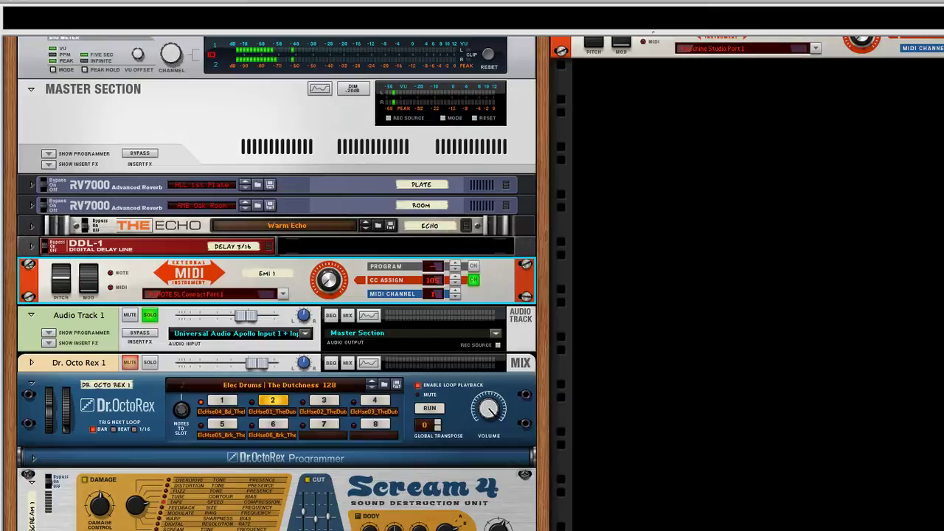
Bring the sequencer back, play the song with EMI 1 soloed, and switch its CC 105 lane off and back on
{"action": "left_click", "coordinate": [659, 416]}
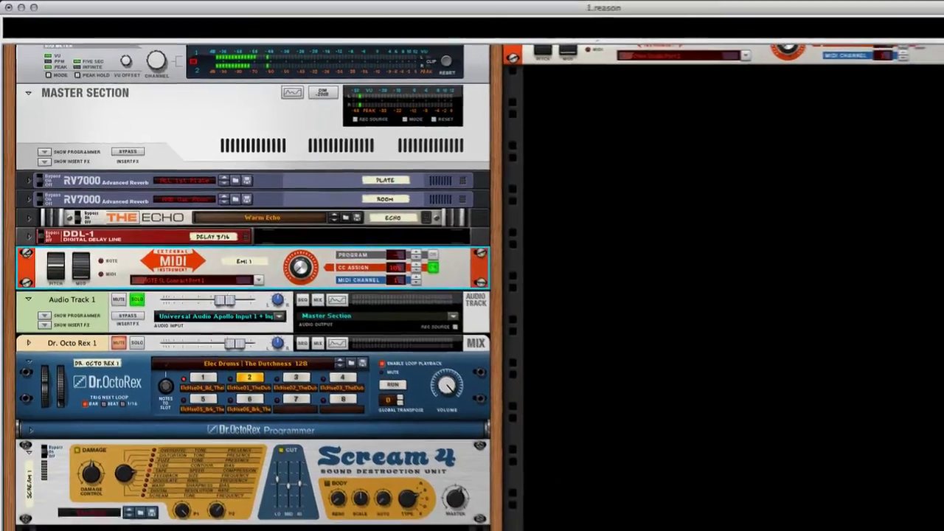
{"action": "left_click_drag", "start_coordinate": [537, 525], "coordinate": [538, 161]}
{"action": "left_click", "coordinate": [537, 161]}
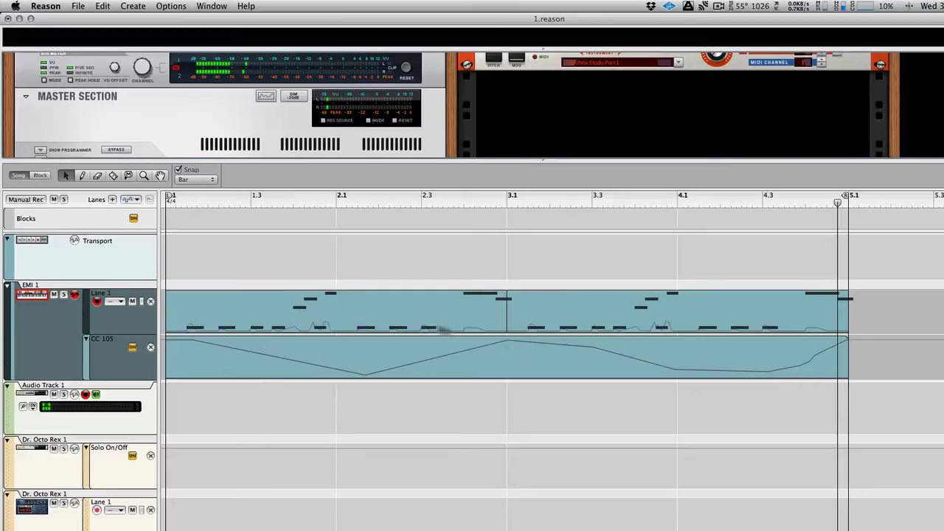
{"action": "key", "text": "space"}
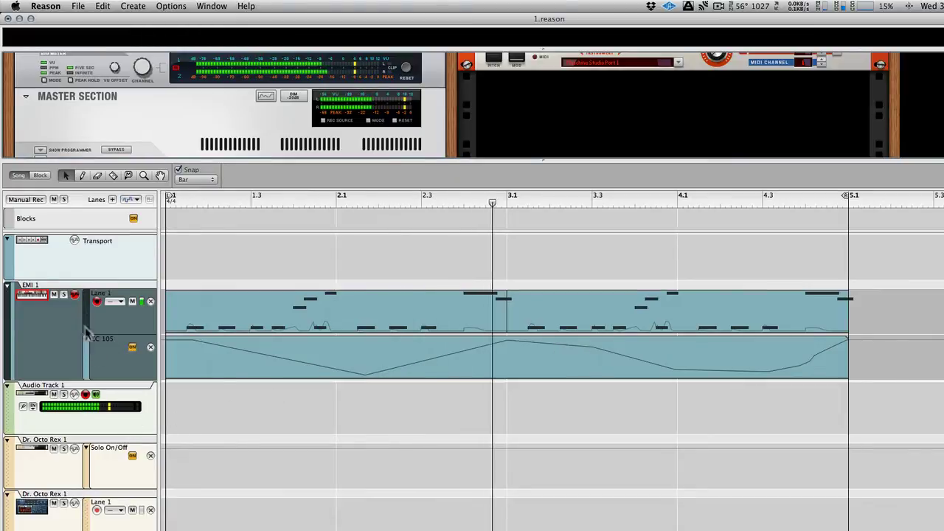
{"action": "left_click", "coordinate": [63, 295]}
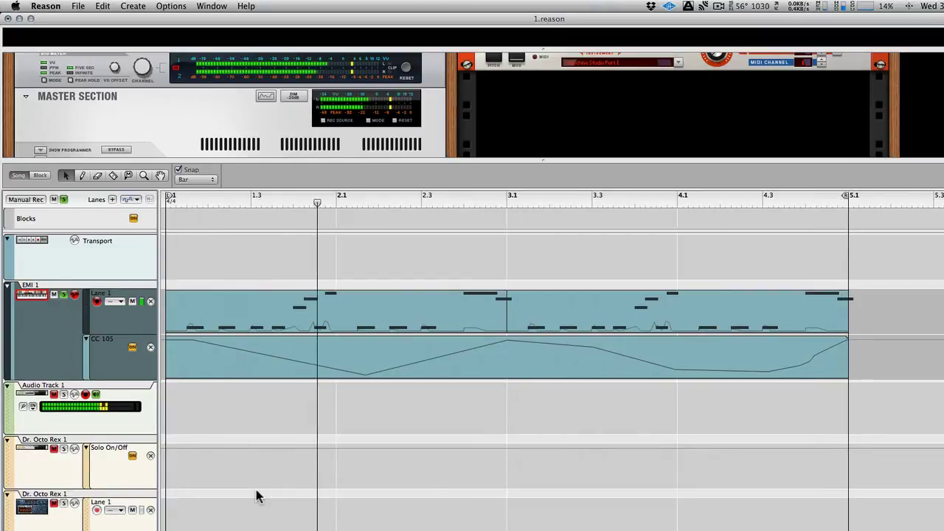
{"action": "left_click", "coordinate": [131, 346]}
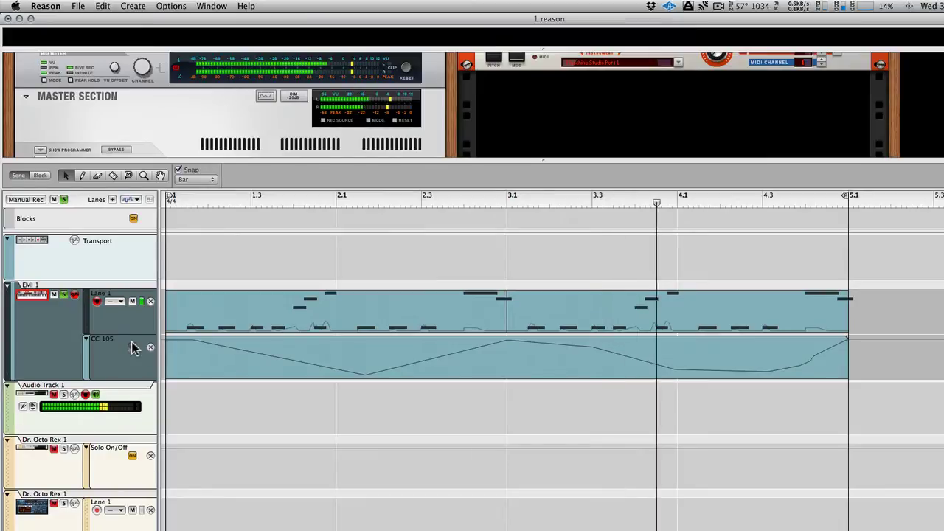
{"action": "left_click", "coordinate": [132, 347]}
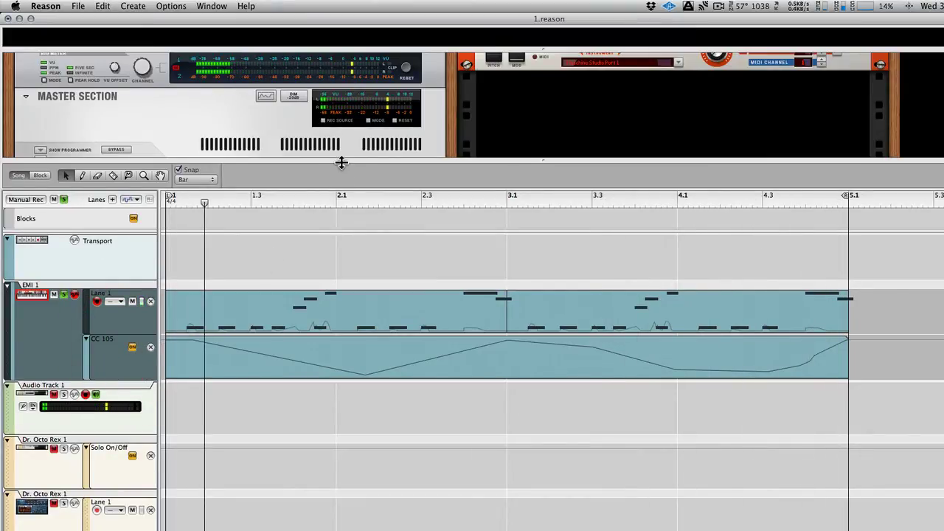
Turn on input monitoring and record-arm Audio Track 1, stop playback, and maximize the rack
{"action": "left_click_drag", "start_coordinate": [341, 159], "coordinate": [338, 513]}
{"action": "left_click_drag", "start_coordinate": [346, 461], "coordinate": [373, 126]}
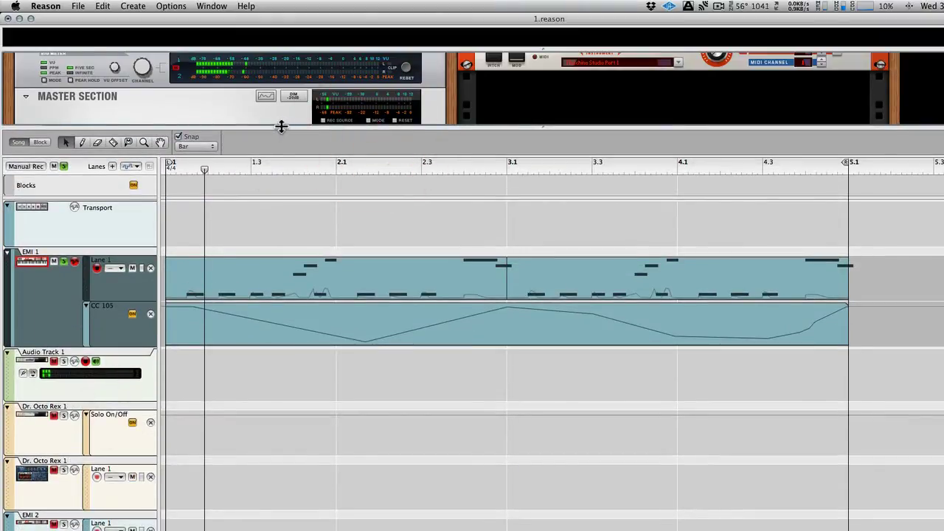
{"action": "left_click", "coordinate": [95, 362]}
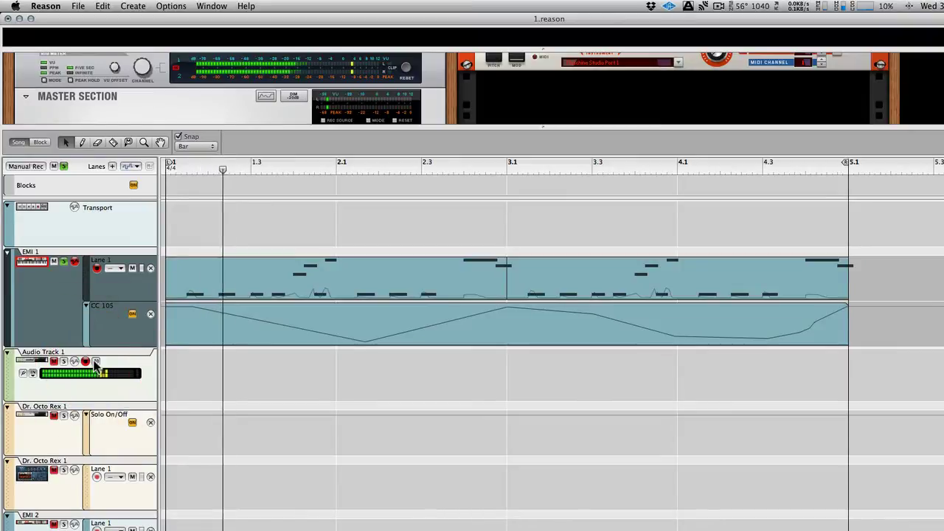
{"action": "left_click", "coordinate": [86, 361]}
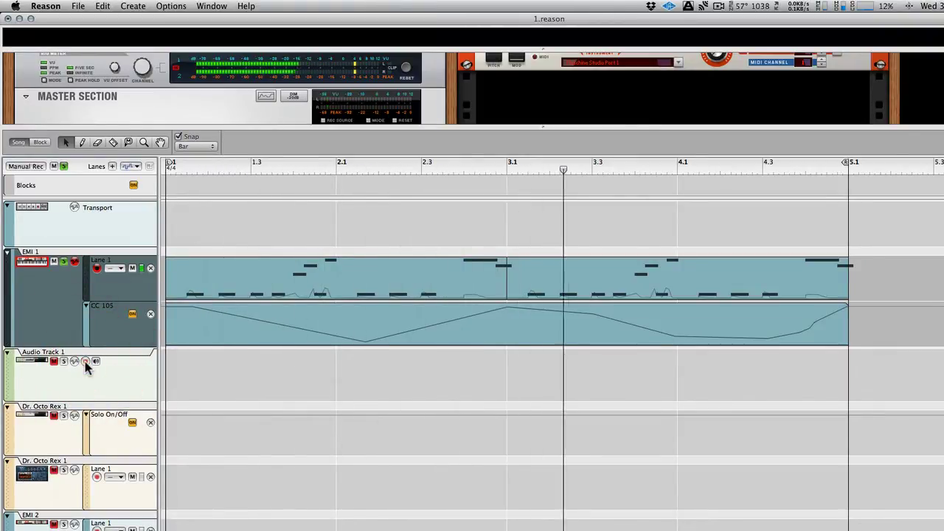
{"action": "left_click", "coordinate": [85, 361]}
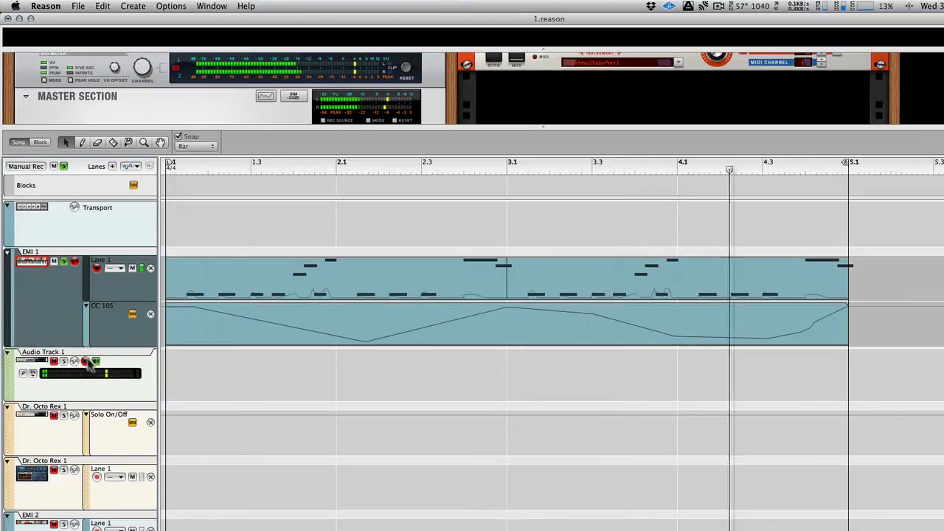
{"action": "key", "text": "space"}
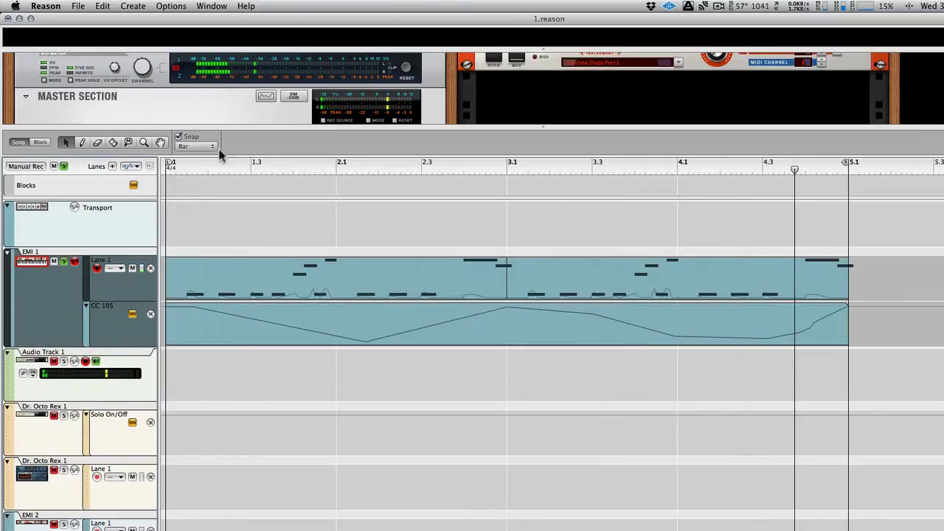
{"action": "left_click_drag", "start_coordinate": [221, 127], "coordinate": [236, 525]}
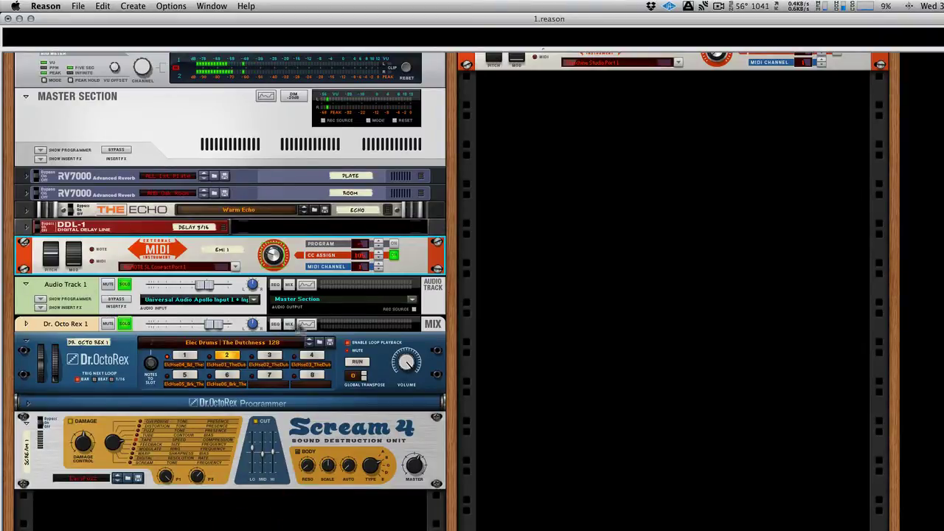
Create Audio Track 2 and set its input to stereo Apollo Input 1 + Input 2
{"action": "right_click", "coordinate": [530, 180]}
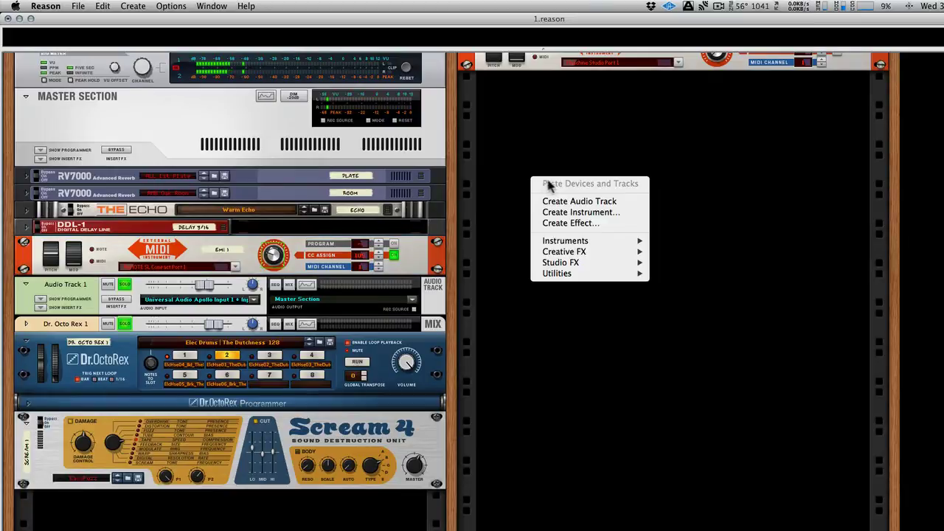
{"action": "left_click", "coordinate": [583, 201]}
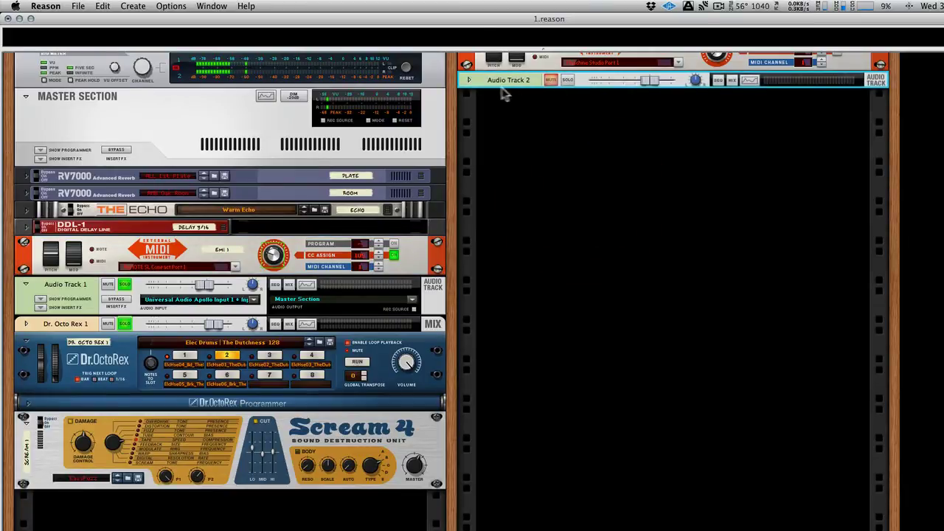
{"action": "left_click", "coordinate": [469, 79]}
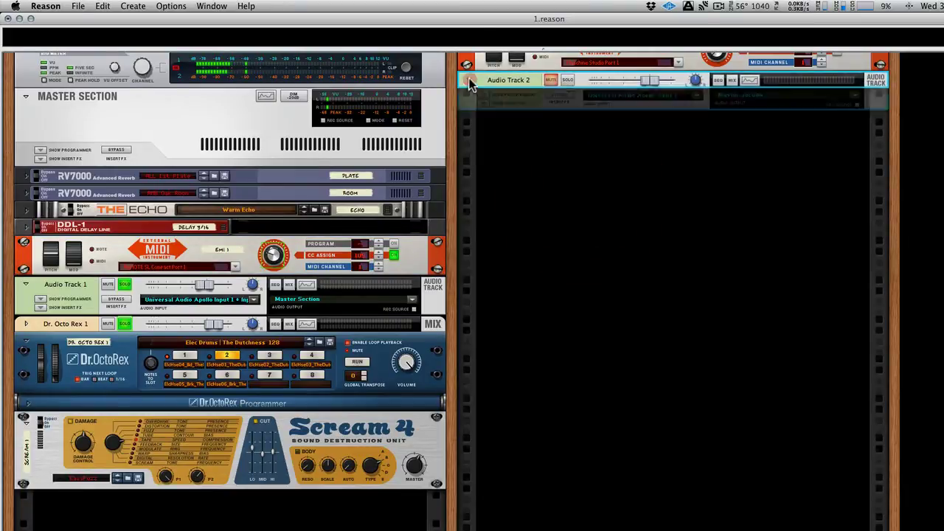
{"action": "left_click", "coordinate": [698, 100]}
{"action": "left_click", "coordinate": [712, 76]}
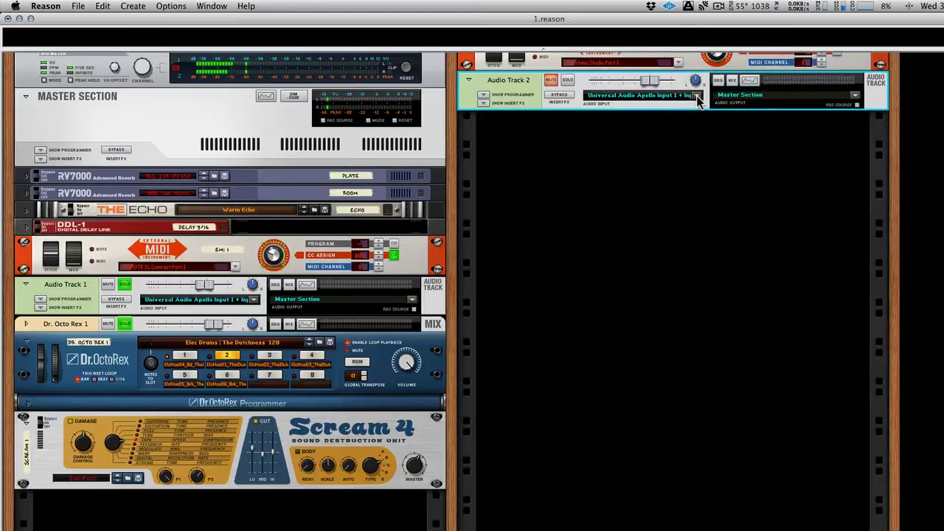
{"action": "left_click", "coordinate": [698, 98]}
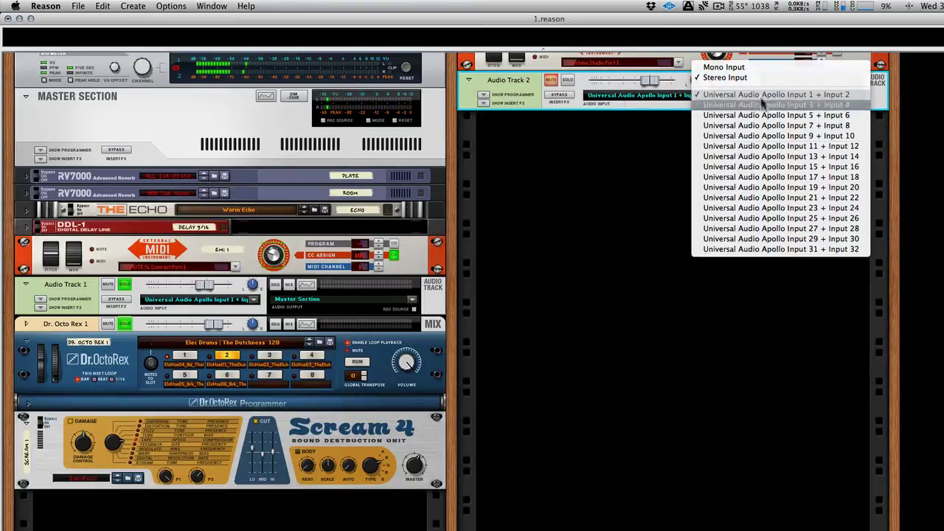
{"action": "left_click", "coordinate": [541, 202]}
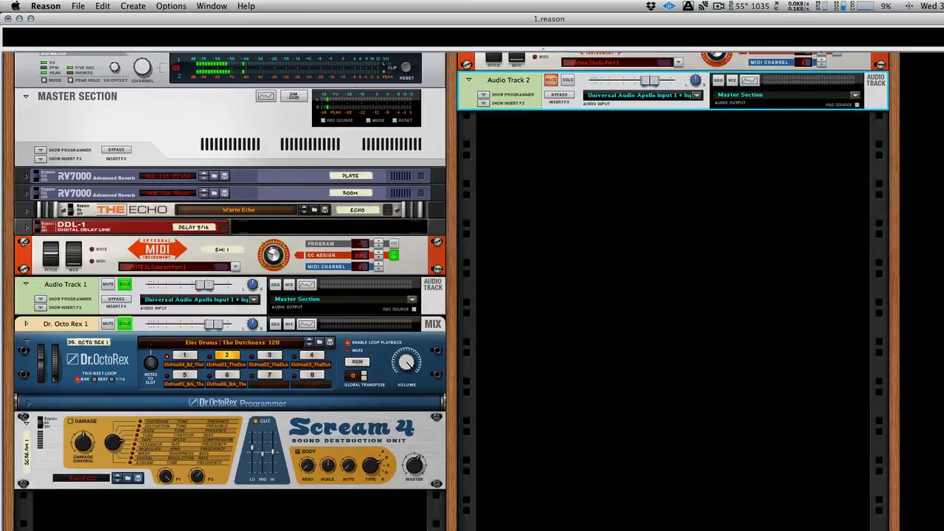
Record a four-bar take from bar 1 onto the armed Audio Track 1 and Audio Track 2
{"action": "key", "text": "F7"}
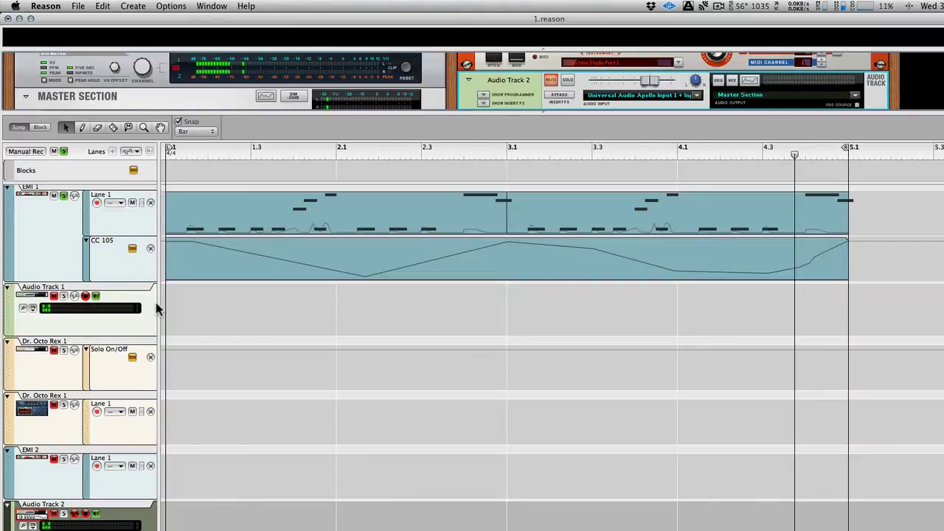
{"action": "left_click", "coordinate": [152, 308]}
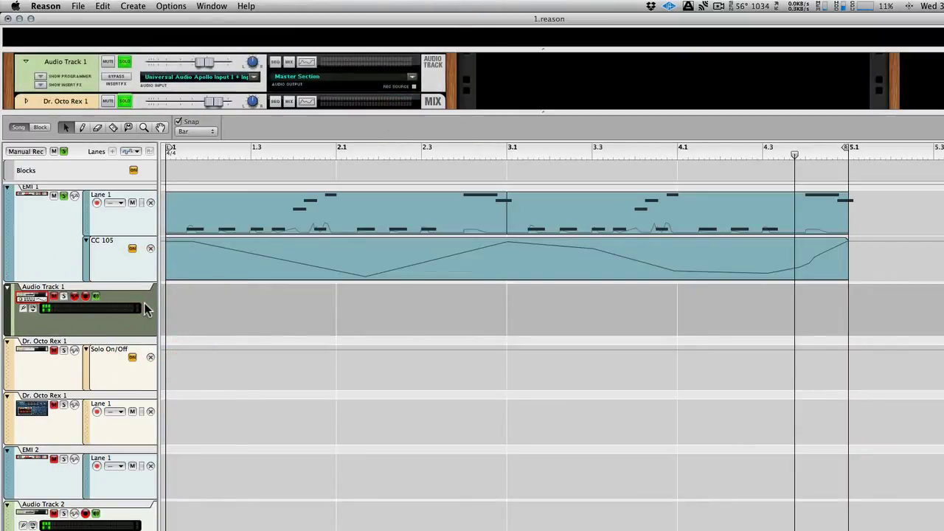
{"action": "key", "text": "Return"}
{"action": "key", "text": "super+Return"}
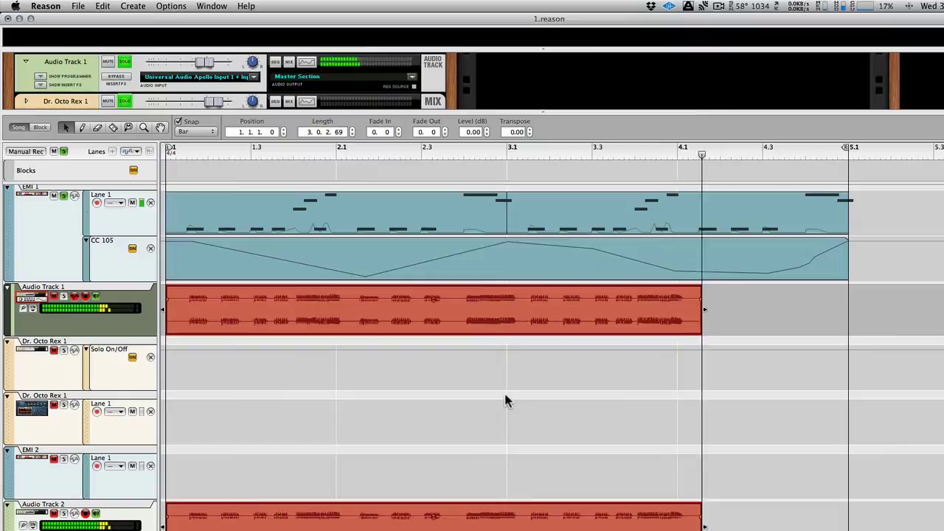
{"action": "key", "text": "space"}
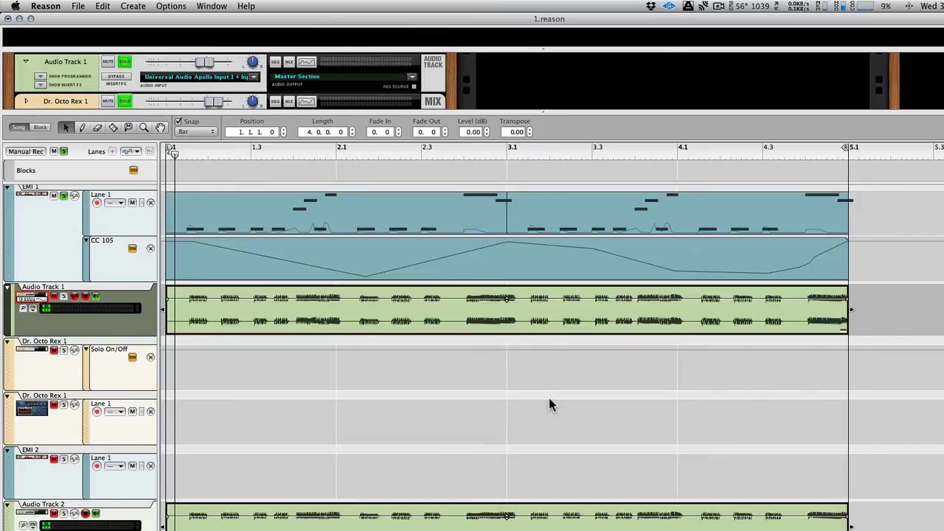
Delete the clip recorded on Audio Track 2 and toggle its record arming
{"action": "left_click_drag", "start_coordinate": [565, 398], "coordinate": [613, 517]}
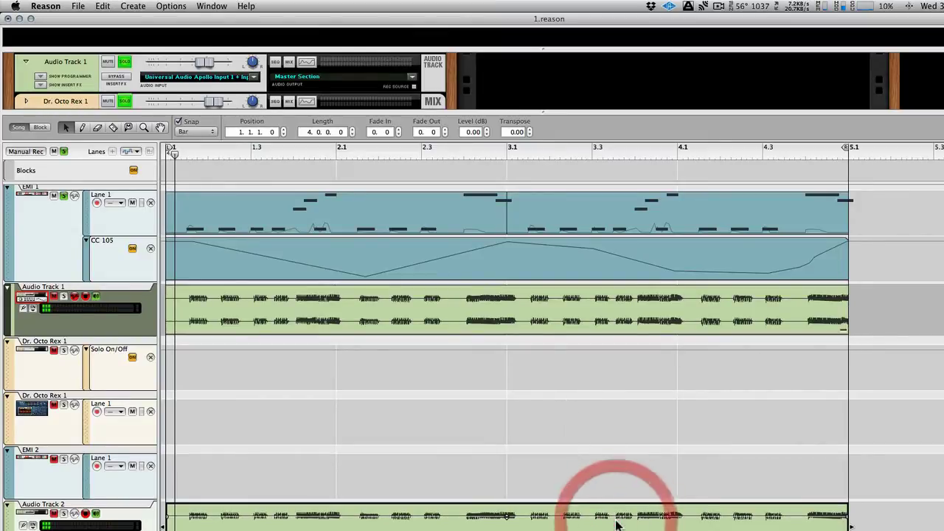
{"action": "key", "text": "Delete"}
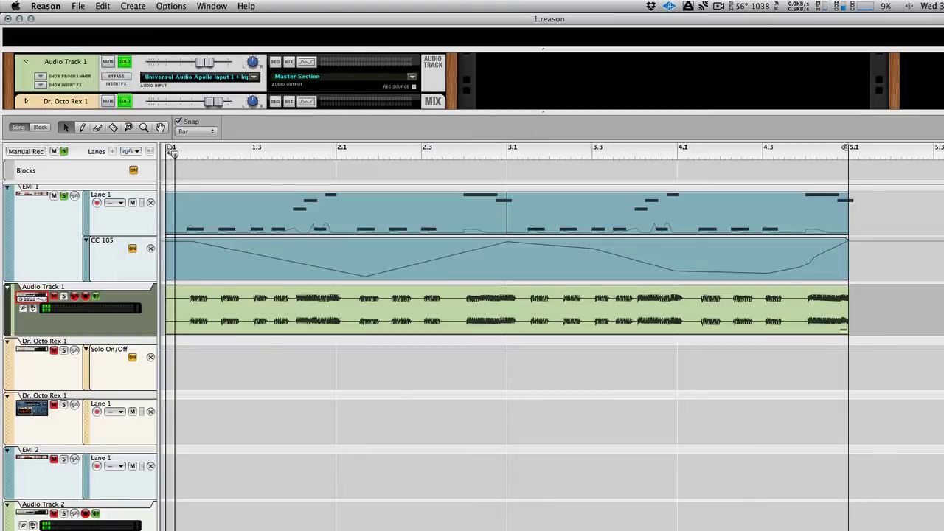
{"action": "left_click", "coordinate": [85, 515]}
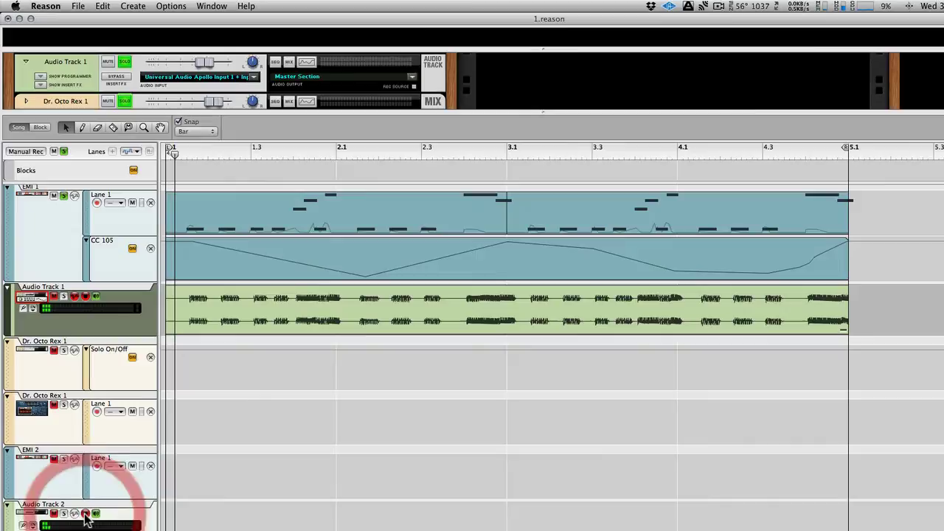
{"action": "left_click", "coordinate": [86, 515]}
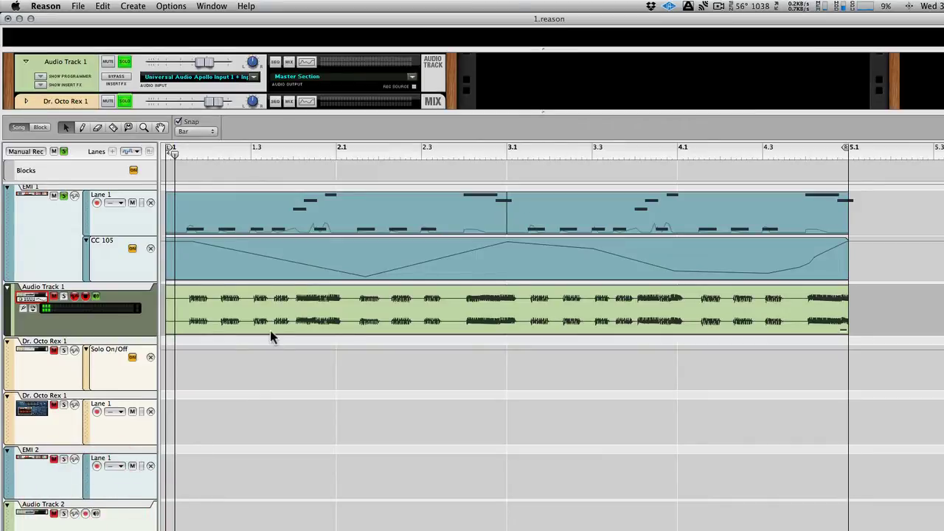
Unsolo EMI 1, solo Audio Track 1, and play back its recording before stopping
{"action": "left_click", "coordinate": [287, 313]}
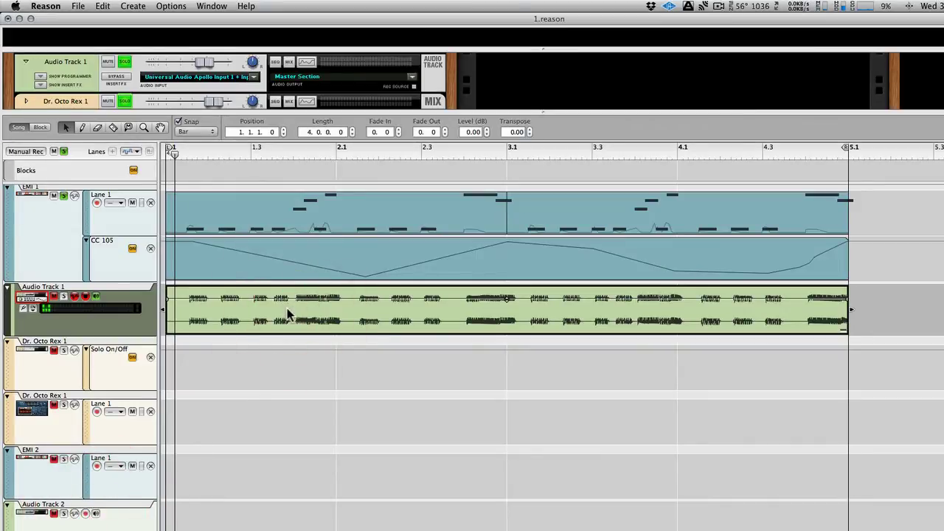
{"action": "left_click", "coordinate": [55, 197]}
{"action": "left_click", "coordinate": [60, 198]}
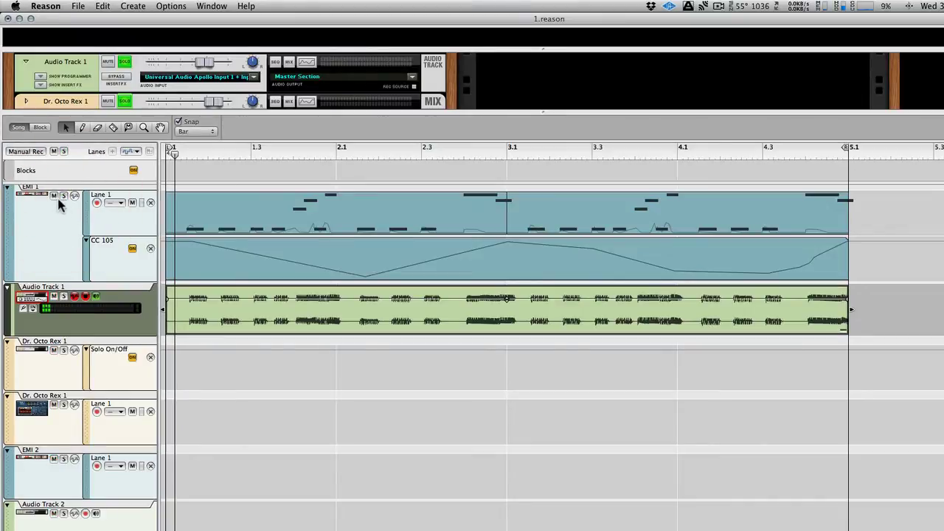
{"action": "left_click", "coordinate": [62, 198]}
{"action": "left_click", "coordinate": [64, 295]}
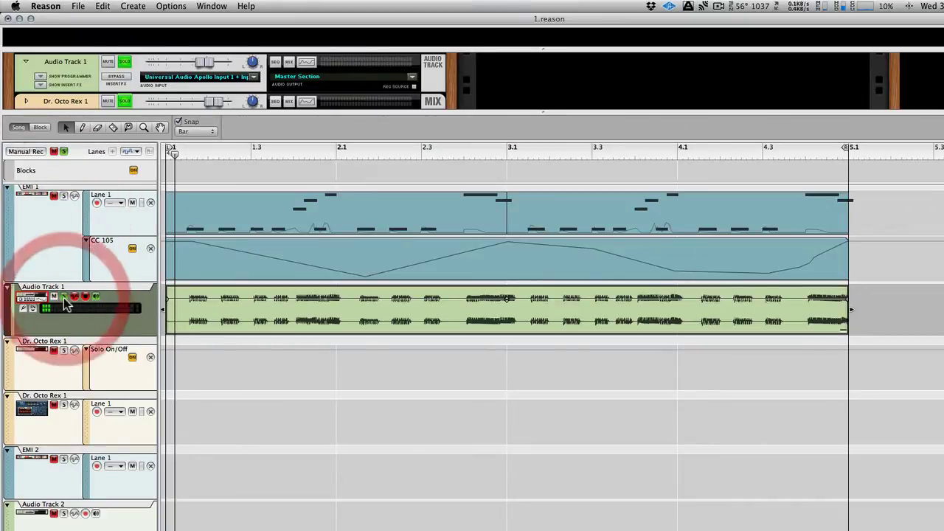
{"action": "key", "text": "space"}
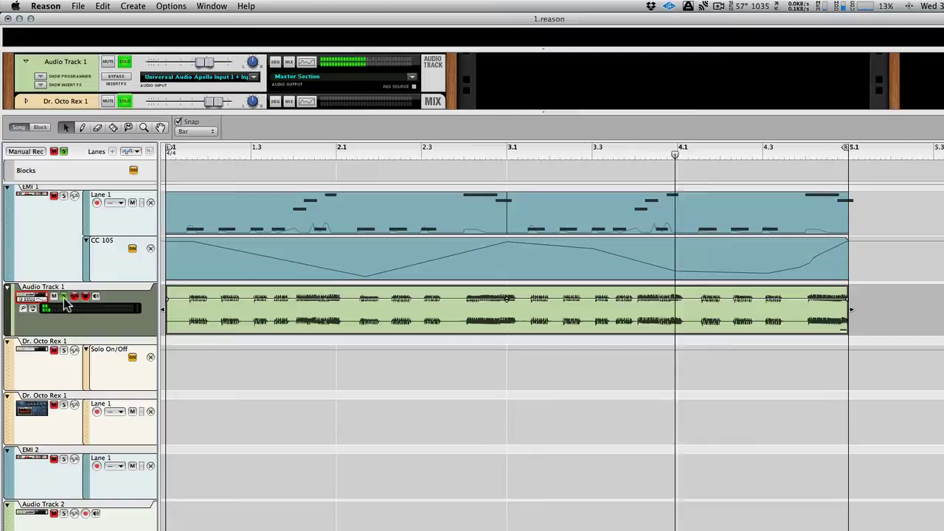
{"action": "left_click", "coordinate": [83, 296]}
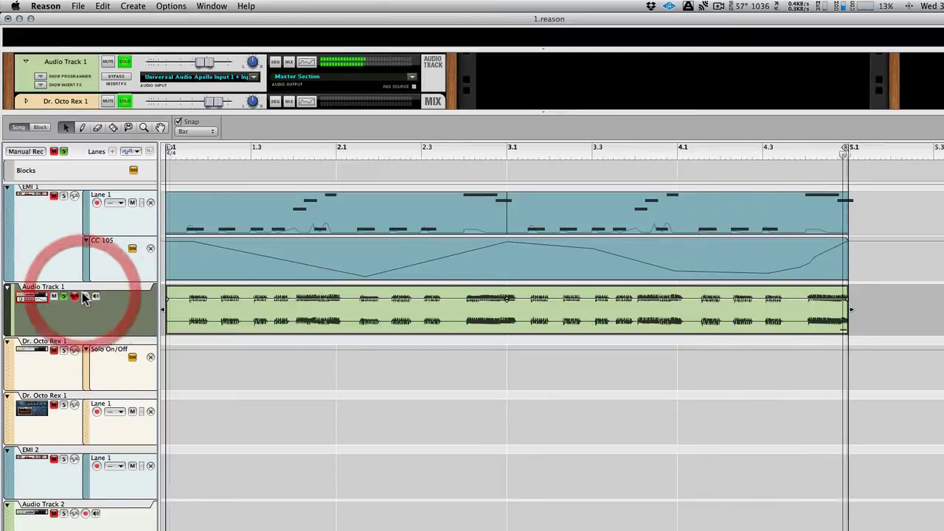
Edit the clip's slices, moving the marker near bar 2.1 later then slightly earlier while auditioning
{"action": "double_click", "coordinate": [213, 315]}
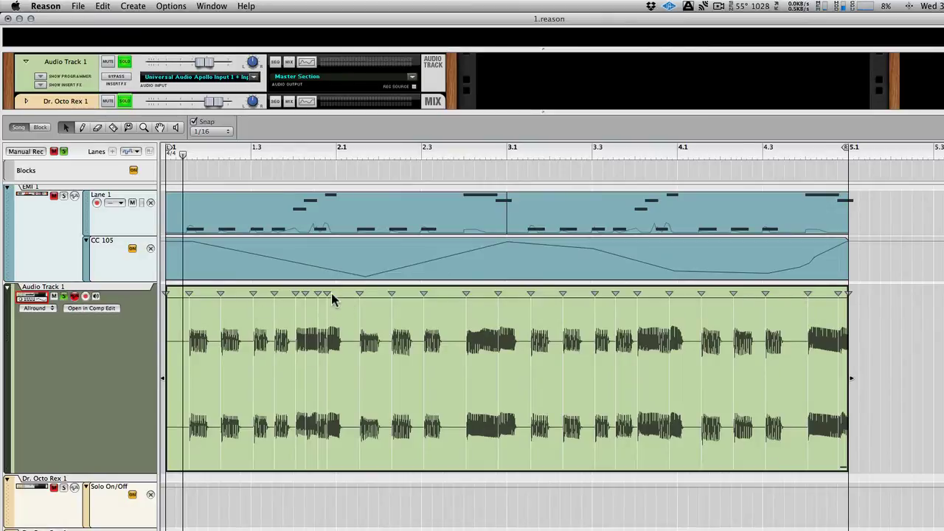
{"action": "left_click_drag", "start_coordinate": [328, 294], "coordinate": [346, 293]}
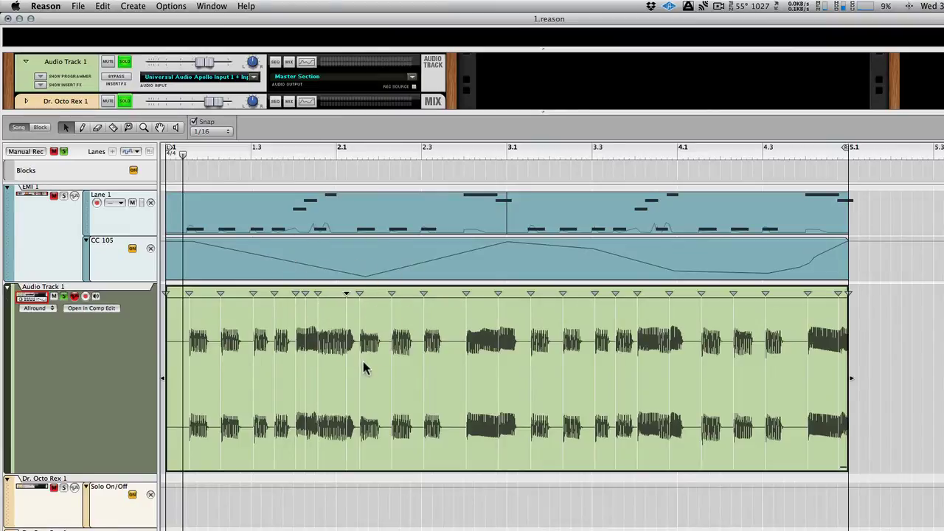
{"action": "key", "text": "super+z"}
{"action": "left_click_drag", "start_coordinate": [328, 294], "coordinate": [346, 294]}
{"action": "key", "text": "space"}
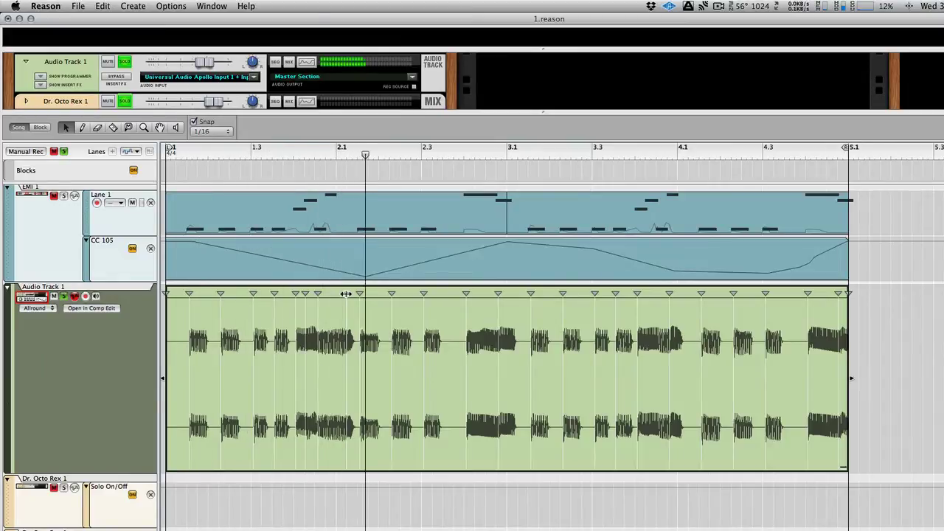
{"action": "left_click_drag", "start_coordinate": [346, 294], "coordinate": [332, 294]}
{"action": "key", "text": "space"}
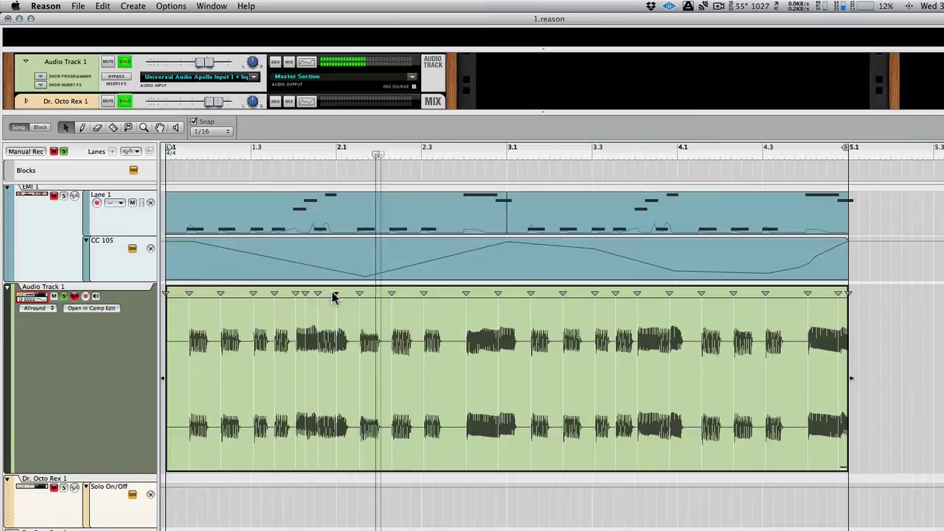
{"action": "key", "text": "space"}
{"action": "left_click_drag", "start_coordinate": [333, 294], "coordinate": [327, 293]}
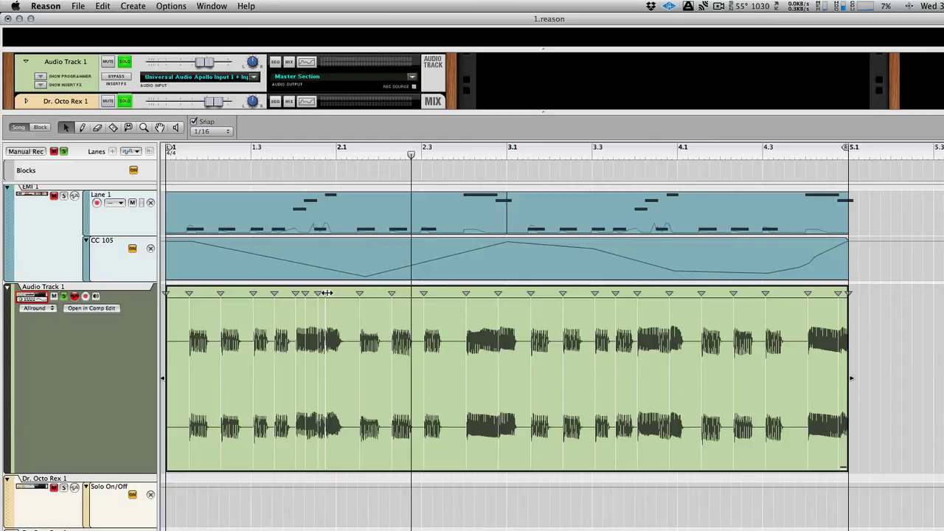
Bounce the clip to a REX loop, load it into a new Dr. Octo Rex 2, then run and solo it
{"action": "right_click", "coordinate": [345, 325]}
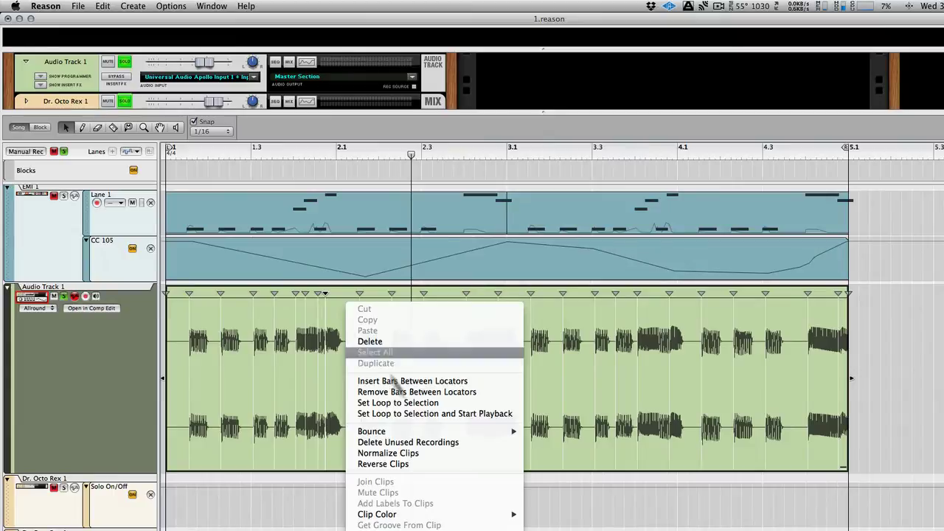
{"action": "mouse_move", "coordinate": [451, 428]}
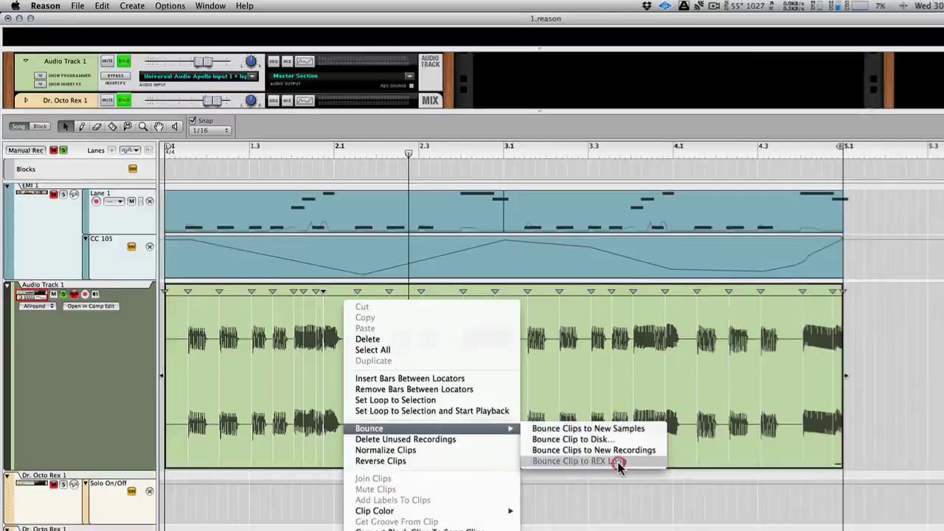
{"action": "left_click", "coordinate": [622, 465]}
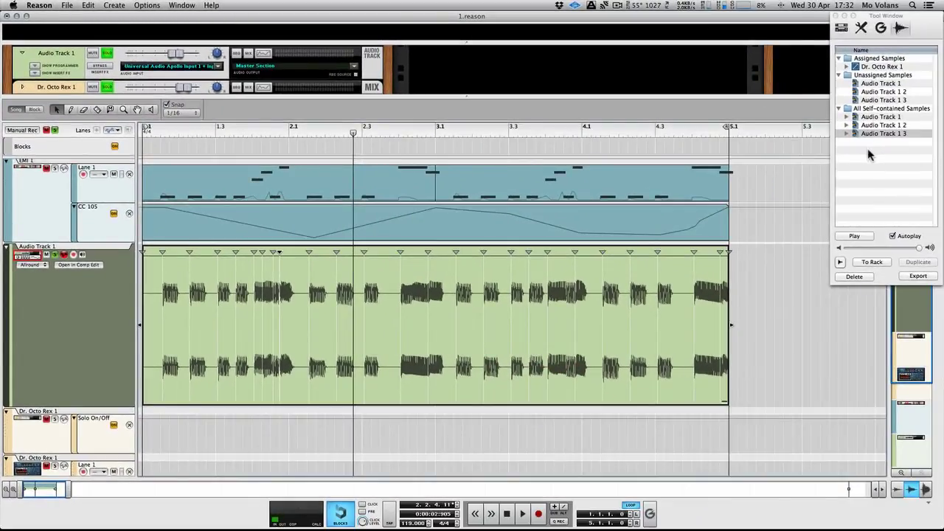
{"action": "left_click_drag", "start_coordinate": [534, 94], "coordinate": [565, 466]}
{"action": "double_click", "coordinate": [852, 133]}
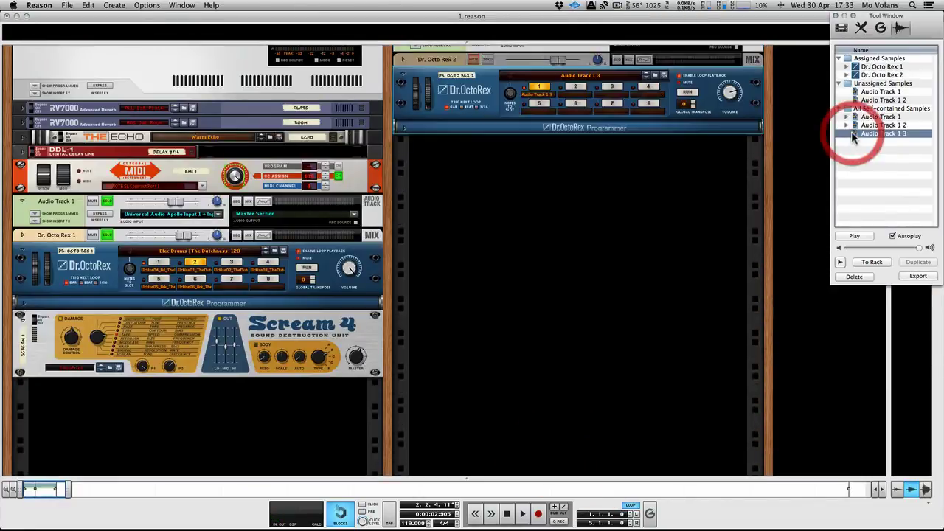
{"action": "left_click", "coordinate": [686, 92]}
{"action": "left_click", "coordinate": [488, 59]}
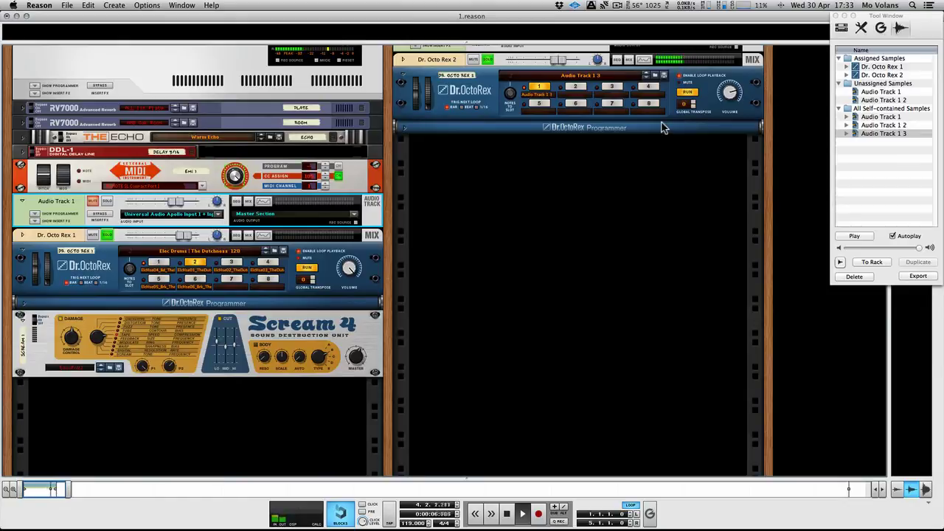
In the mixer, enable Dr. Octo Rex 2's FX1 Plate send at about -16.54 dB
{"action": "key", "text": "F5"}
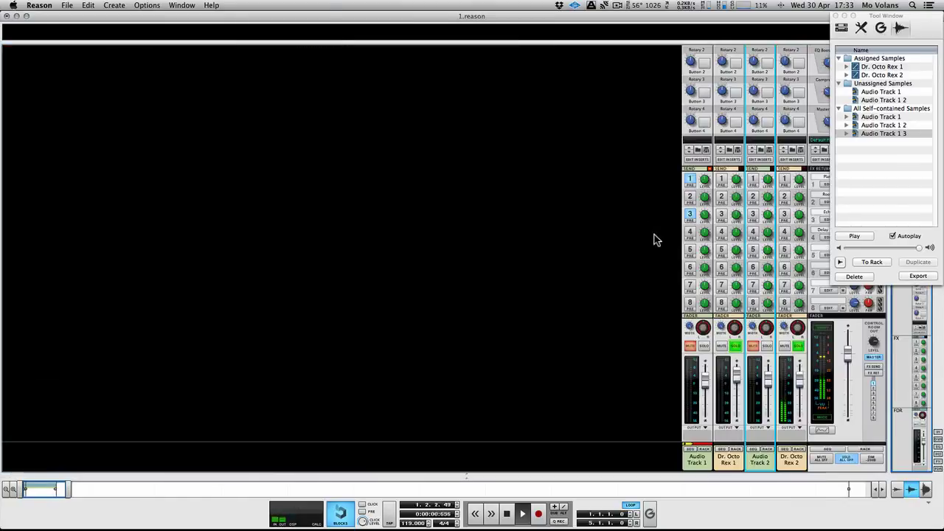
{"action": "left_click", "coordinate": [837, 16]}
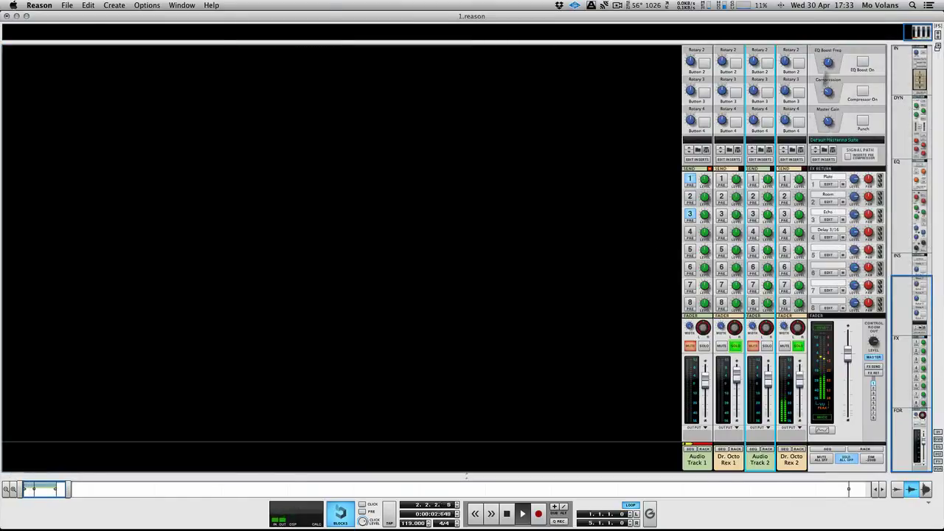
{"action": "left_click", "coordinate": [784, 180]}
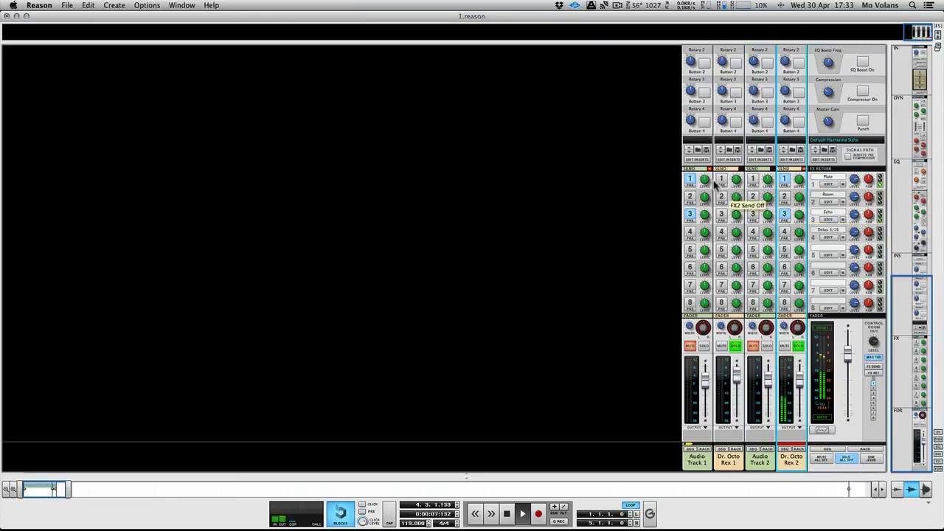
{"action": "left_click", "coordinate": [800, 180]}
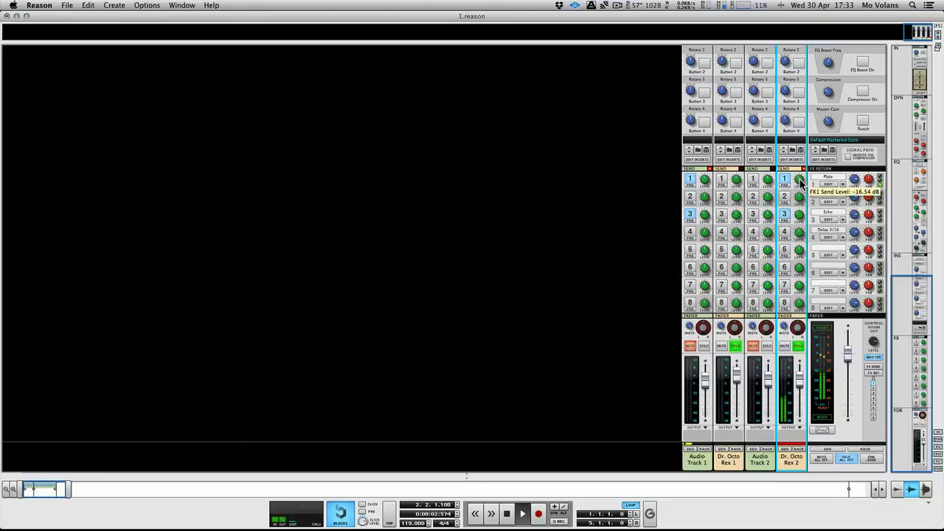
{"action": "key", "text": "F6"}
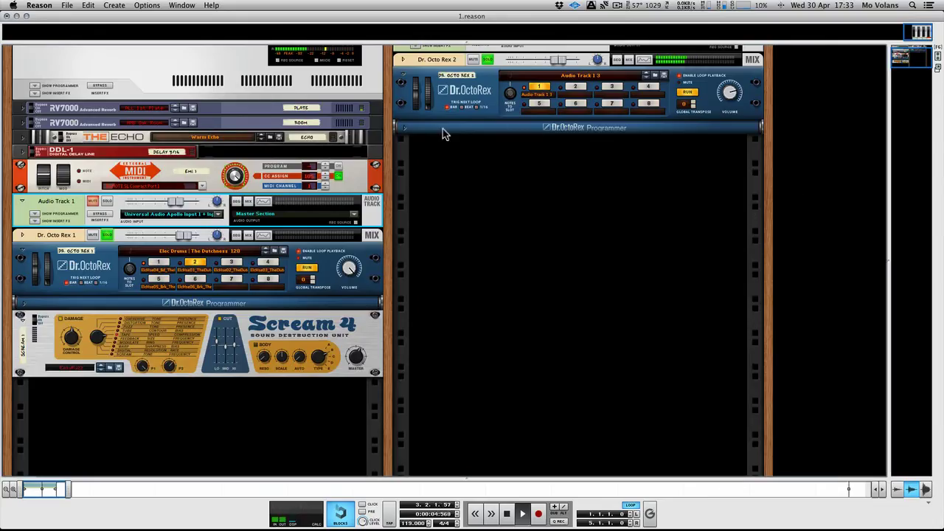
In Dr. Octo Rex 2's programmer Slice Edit Mode, draw Reverse on two slices, then view per-slice Pan
{"action": "left_click", "coordinate": [405, 127]}
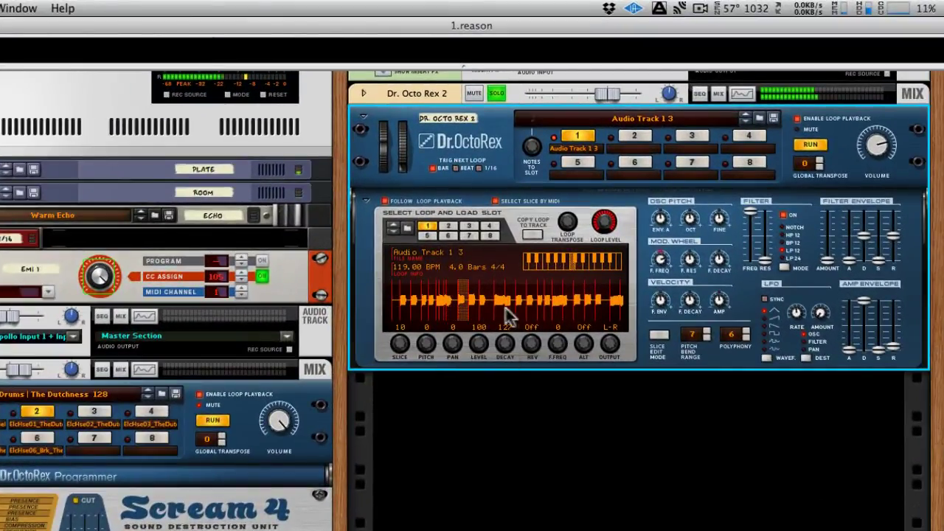
{"action": "left_click", "coordinate": [662, 334]}
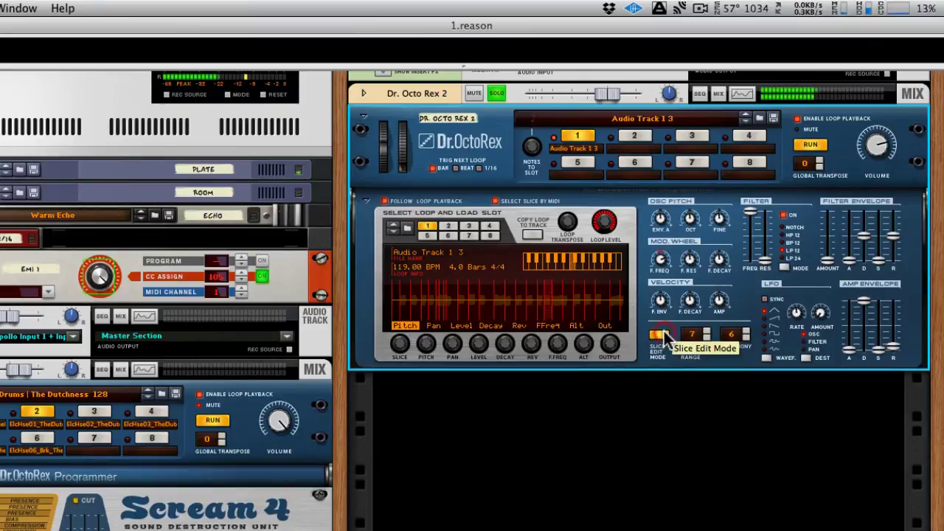
{"action": "left_click", "coordinate": [519, 327]}
{"action": "left_click", "coordinate": [488, 289]}
{"action": "left_click", "coordinate": [549, 295]}
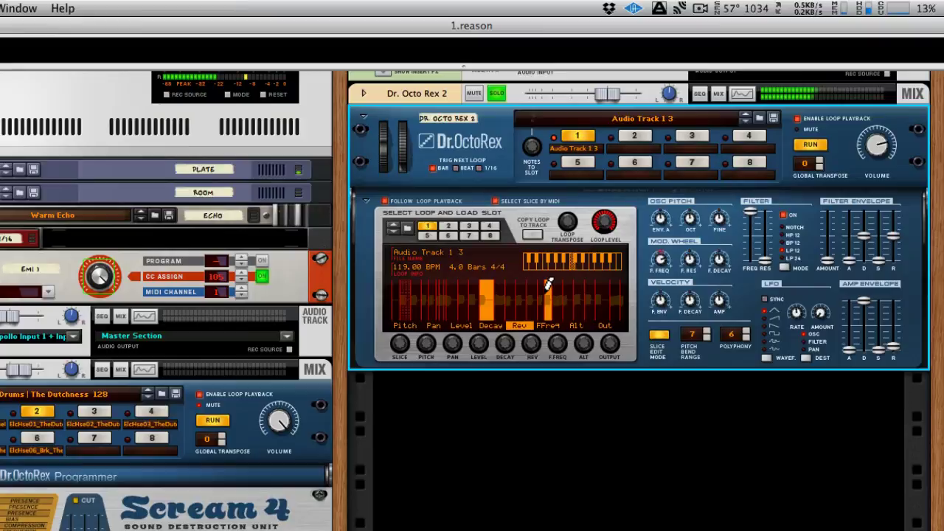
{"action": "mouse_move", "coordinate": [510, 284]}
{"action": "left_mouse_down"}
{"action": "mouse_move", "coordinate": [430, 302]}
{"action": "mouse_move", "coordinate": [461, 289]}
{"action": "mouse_move", "coordinate": [441, 286]}
{"action": "mouse_move", "coordinate": [404, 302]}
{"action": "mouse_move", "coordinate": [454, 291]}
{"action": "mouse_move", "coordinate": [530, 309]}
{"action": "mouse_move", "coordinate": [596, 254]}
{"action": "mouse_move", "coordinate": [598, 298]}
{"action": "mouse_move", "coordinate": [580, 280]}
{"action": "mouse_move", "coordinate": [457, 298]}
{"action": "mouse_move", "coordinate": [527, 299]}
{"action": "left_mouse_up"}
{"action": "left_click", "coordinate": [436, 325]}
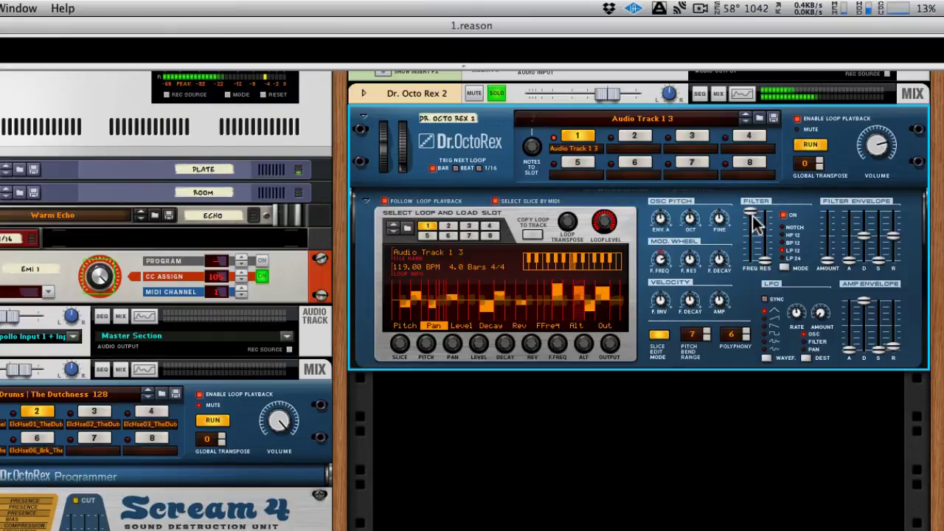
Set Dr. Octo Rex 2's filter frequency to 40, raise envelope amount, and raise resonance to 47
{"action": "left_click_drag", "start_coordinate": [758, 218], "coordinate": [768, 256]}
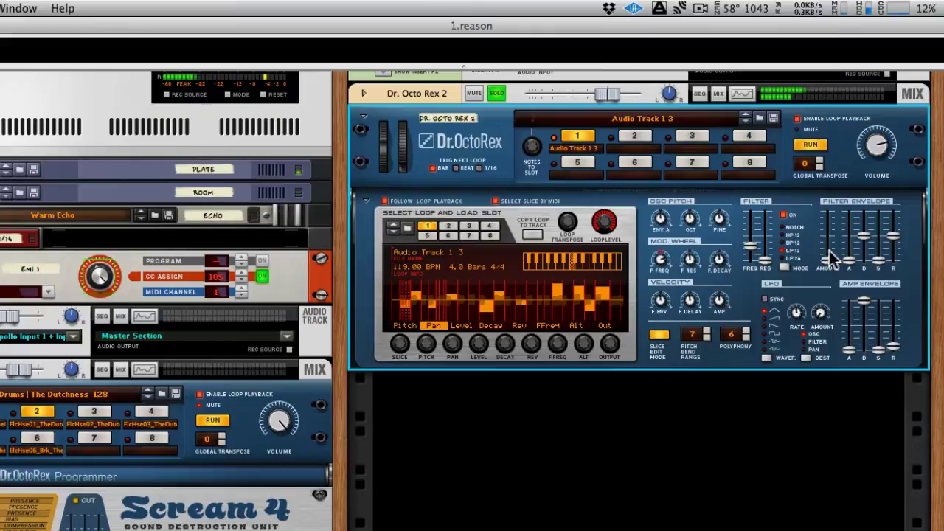
{"action": "left_click_drag", "start_coordinate": [833, 259], "coordinate": [869, 243]}
{"action": "mouse_move", "coordinate": [766, 257]}
{"action": "left_mouse_down"}
{"action": "mouse_move", "coordinate": [761, 239]}
{"action": "mouse_move", "coordinate": [771, 238]}
{"action": "mouse_move", "coordinate": [750, 250]}
{"action": "left_mouse_up"}
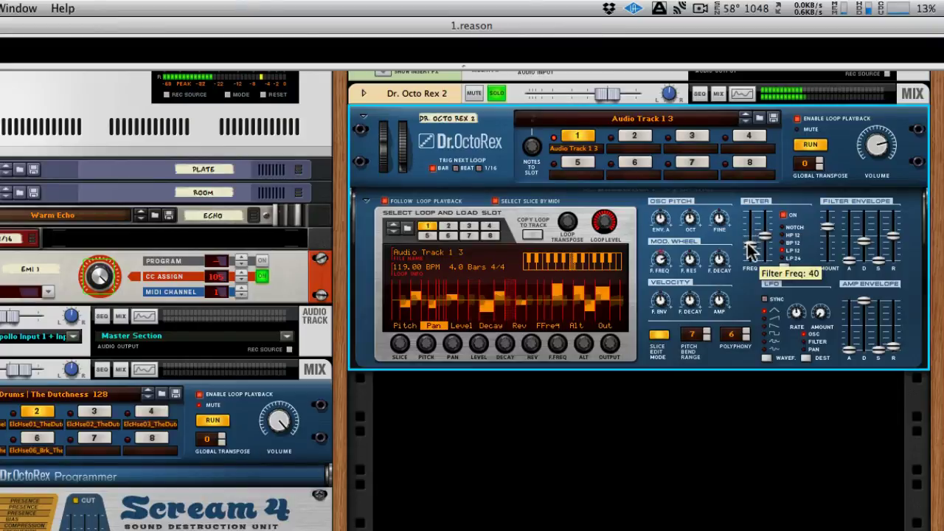